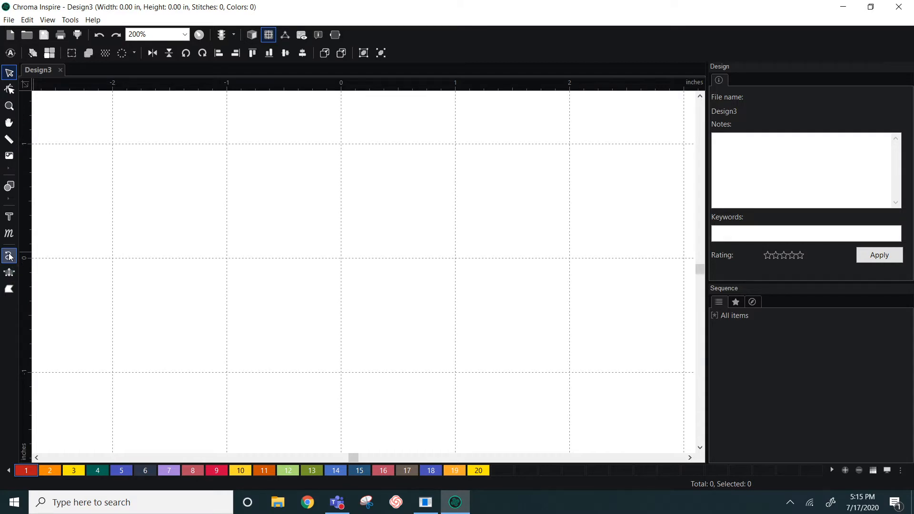
# - Begin a run stitch path with straight corner points forming a zigzag across the upper-left area of the design
pyautogui.click(9, 257)
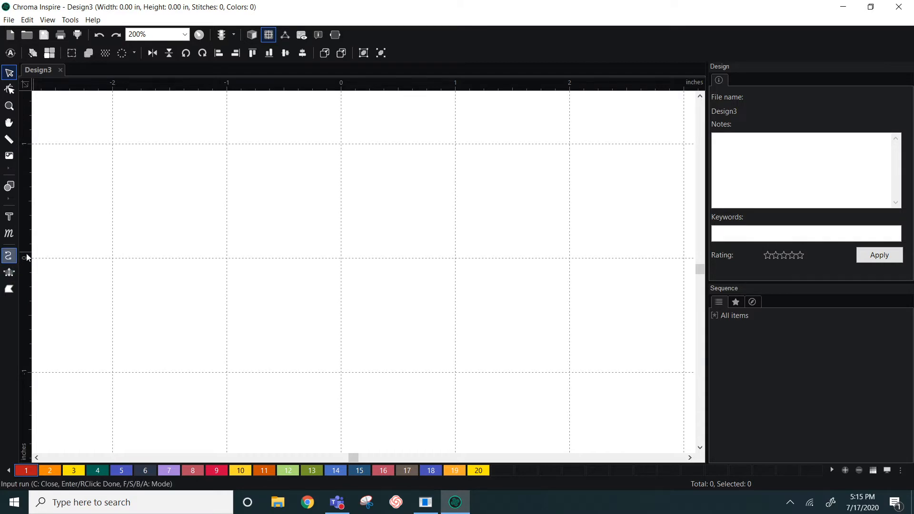
pyautogui.click(129, 297)
pyautogui.click(174, 178)
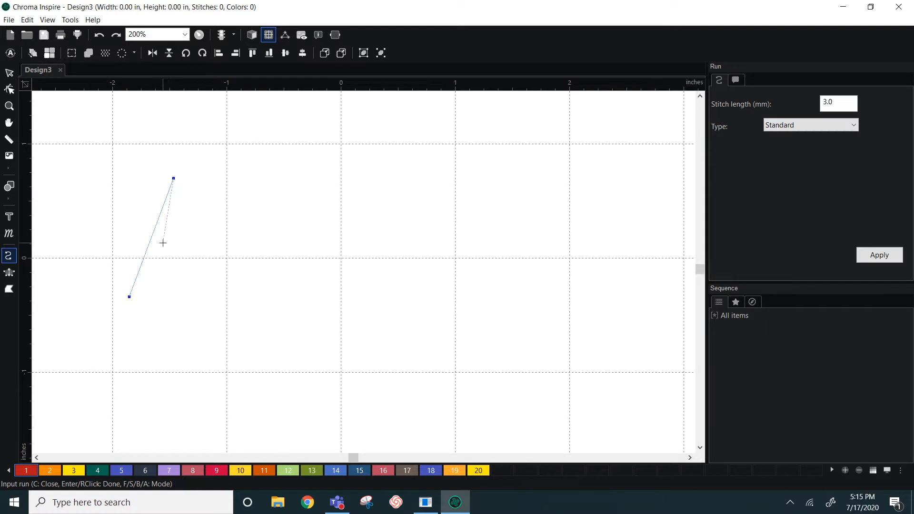
pyautogui.click(169, 251)
pyautogui.click(213, 138)
pyautogui.click(253, 185)
pyautogui.click(203, 234)
pyautogui.click(240, 264)
pyautogui.click(260, 223)
pyautogui.click(305, 220)
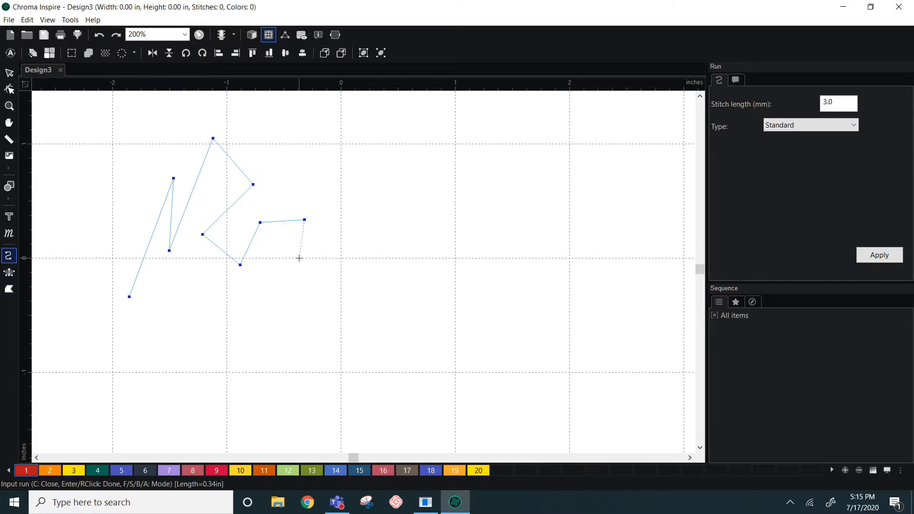
pyautogui.click(269, 285)
# - Continue the run path with curve points that form smooth S-shaped waves down and to the right of the zigzag
pyautogui.click(237, 311)
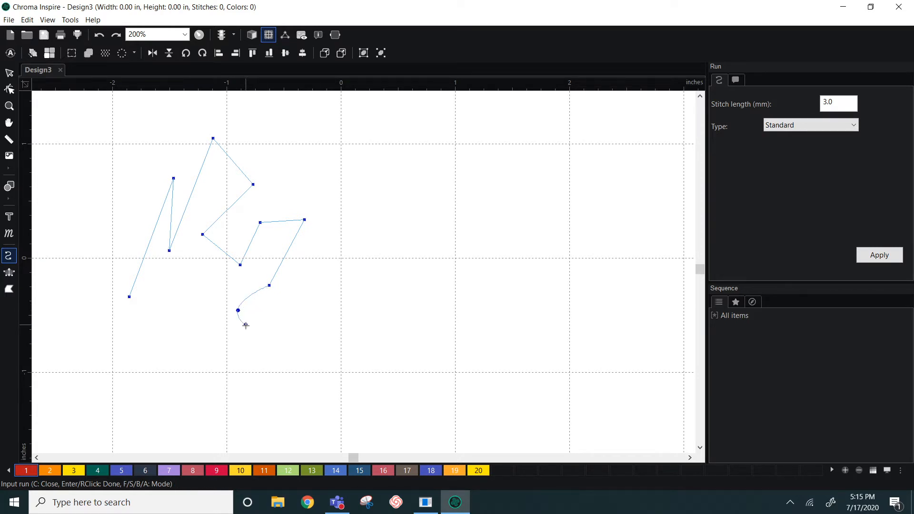
pyautogui.click(246, 325)
pyautogui.click(273, 339)
pyautogui.click(310, 318)
pyautogui.click(323, 288)
pyautogui.click(342, 259)
pyautogui.click(377, 261)
pyautogui.click(383, 284)
pyautogui.click(360, 308)
pyautogui.click(359, 337)
pyautogui.click(379, 340)
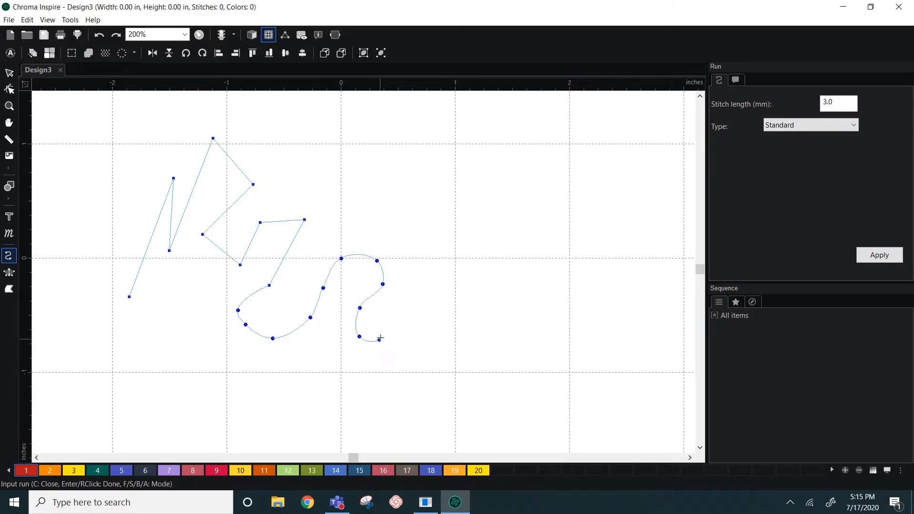
# - Add straight zigzag segments at the right end and finish the run path at about 3.60 in wide and 1.76 in high
pyautogui.click(453, 313)
pyautogui.click(456, 249)
pyautogui.click(511, 232)
pyautogui.click(503, 300)
pyautogui.rightClick(541, 296)
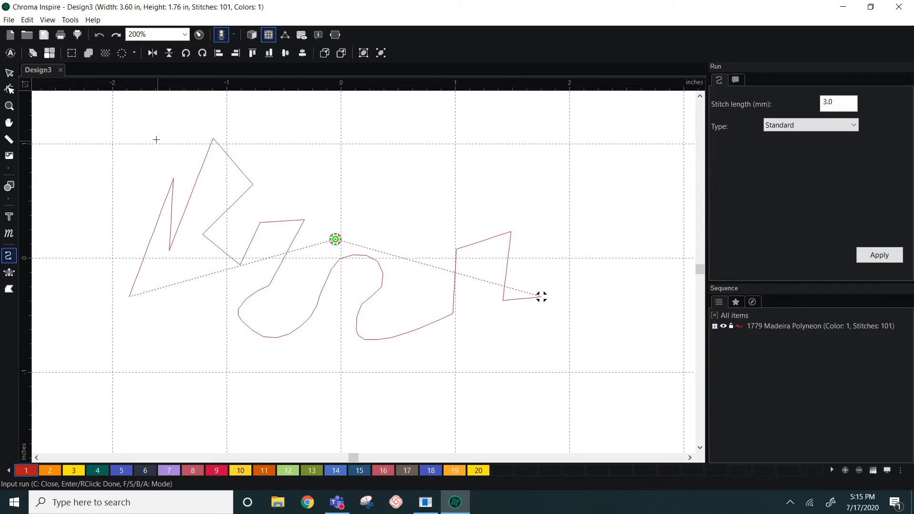
# - Set the outline input mode to Bezier in the digitizing options
pyautogui.click(70, 20)
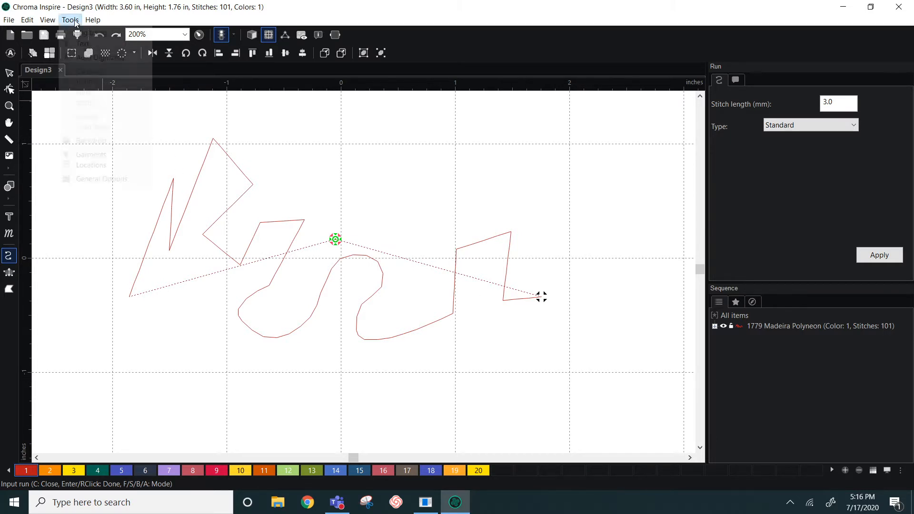
pyautogui.click(99, 178)
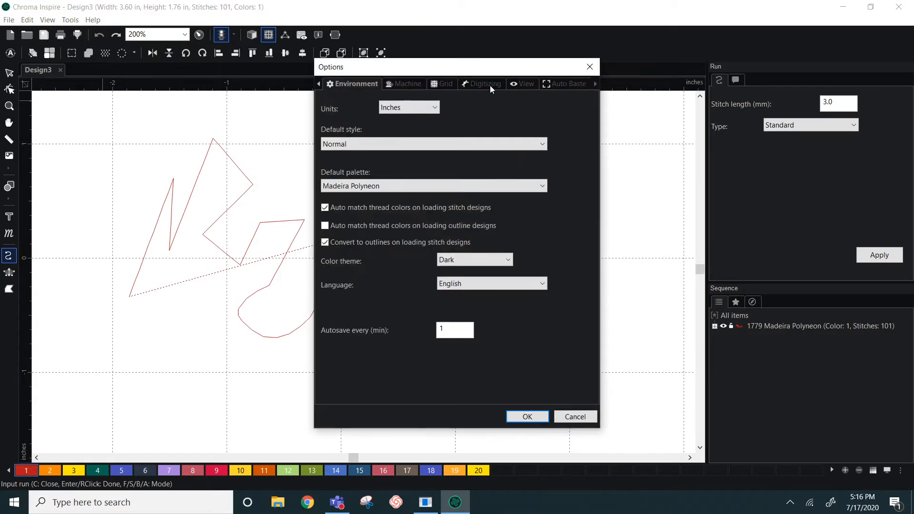
pyautogui.click(486, 84)
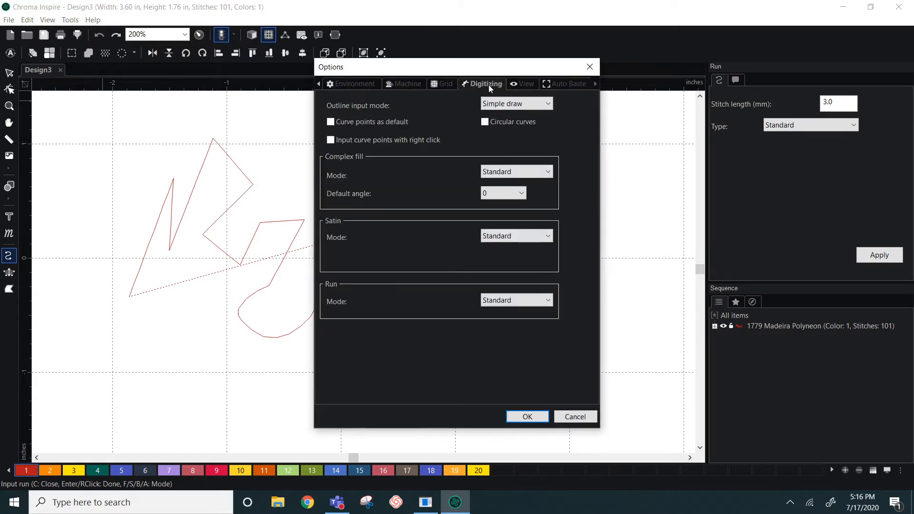
pyautogui.moveTo(442, 74); pyautogui.dragTo(390, 75)
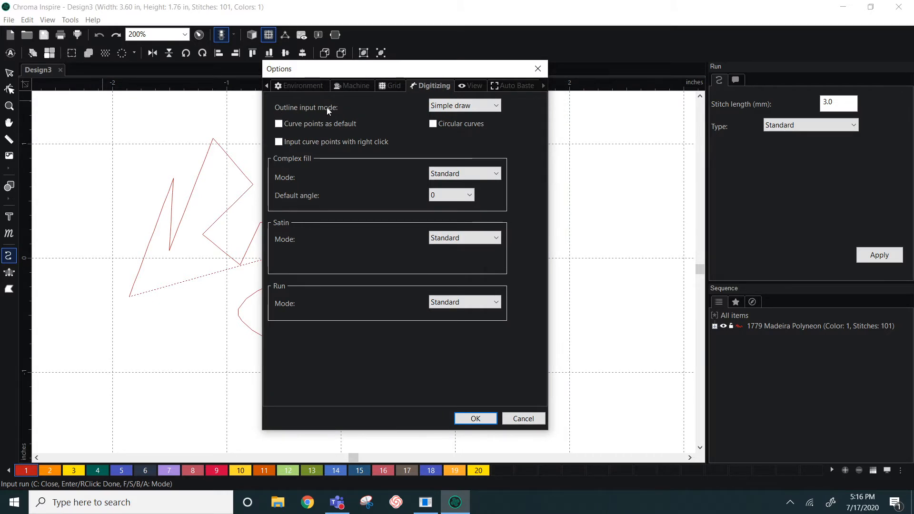
pyautogui.click(489, 106)
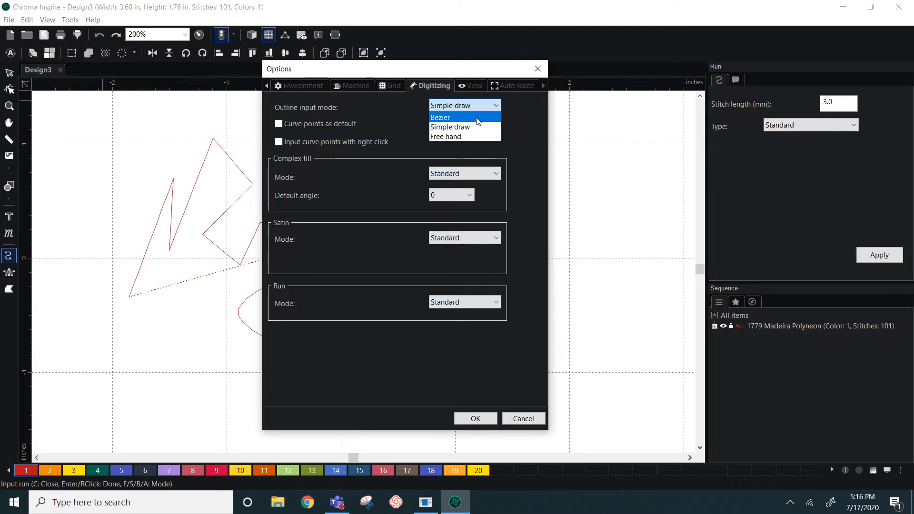
pyautogui.click(490, 118)
pyautogui.click(476, 419)
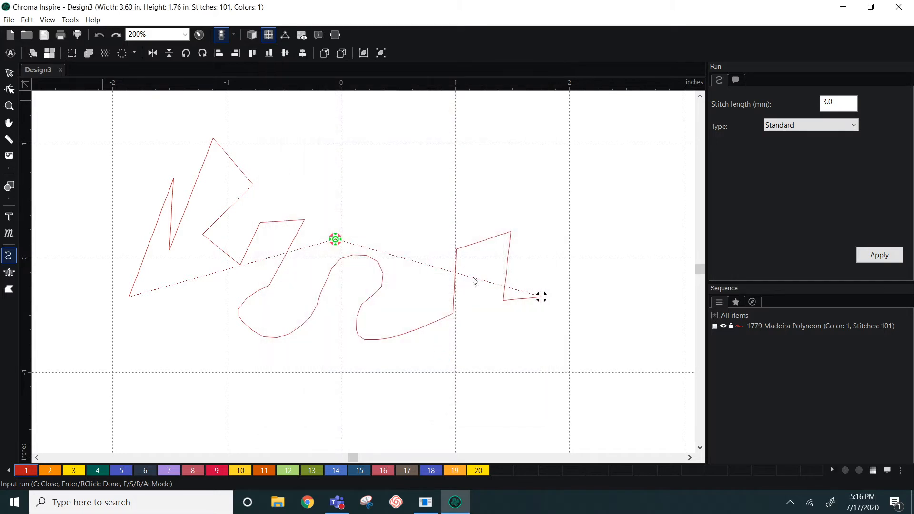
# - Begin a second run path to the right of the first, shaping Bezier curves into large flowing bends
pyautogui.press('space')
pyautogui.moveTo(543, 219); pyautogui.dragTo(375, 231)
pyautogui.click(369, 199)
pyautogui.moveTo(449, 150); pyautogui.dragTo(493, 231)
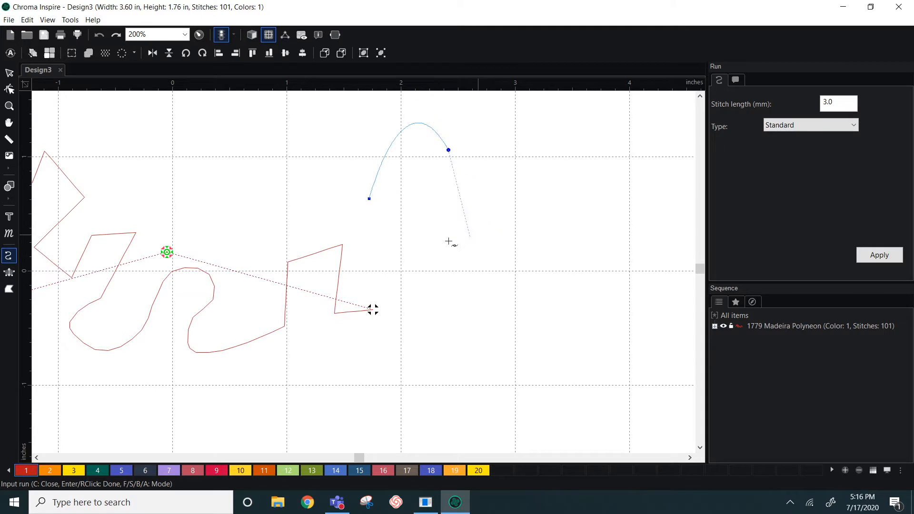
pyautogui.moveTo(426, 260); pyautogui.dragTo(522, 304)
pyautogui.moveTo(529, 238); pyautogui.dragTo(593, 206)
# - Extend the Bezier path with straight zigzag segments below the last bend and finish it at about 2.3 in wide
pyautogui.click(582, 287)
pyautogui.click(504, 338)
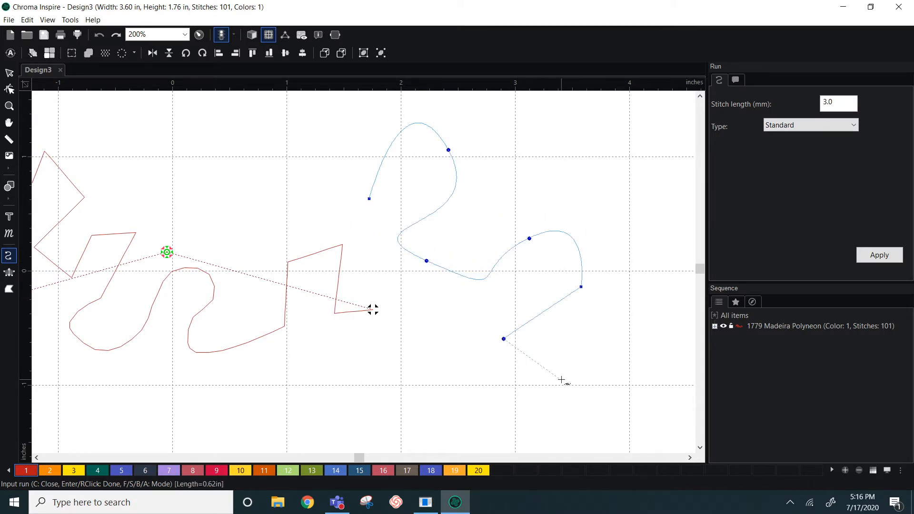
pyautogui.click(561, 380)
pyautogui.click(593, 340)
pyautogui.click(629, 309)
pyautogui.press('Return')
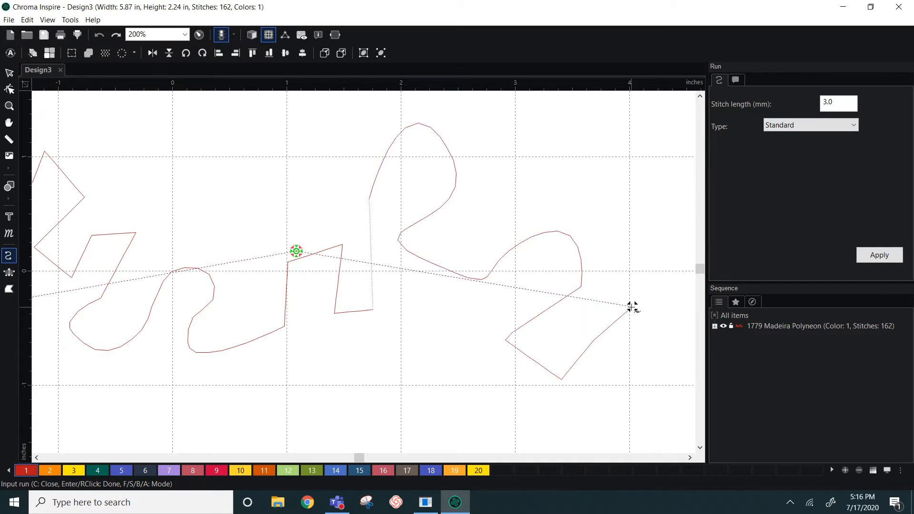
# - Change the outline input mode to Free hand in the digitizing options
pyautogui.click(67, 22)
pyautogui.click(95, 179)
pyautogui.click(482, 83)
pyautogui.click(521, 103)
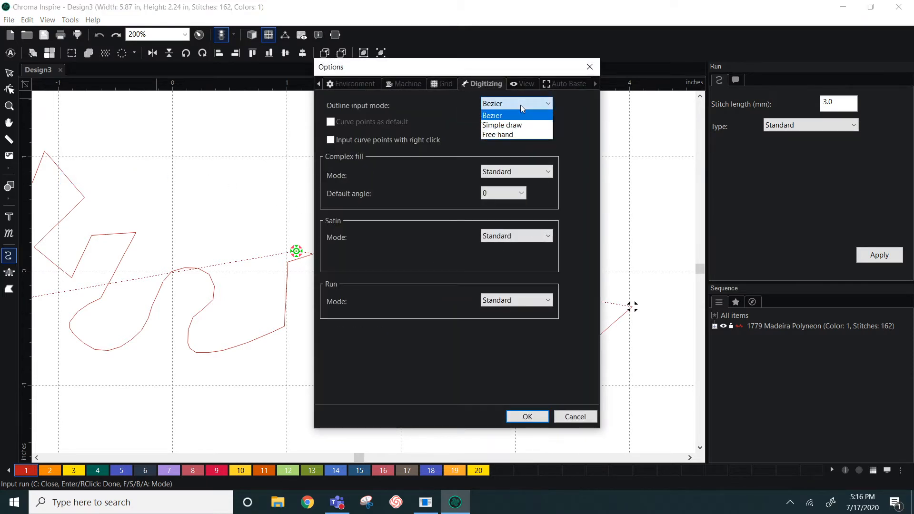
pyautogui.click(499, 134)
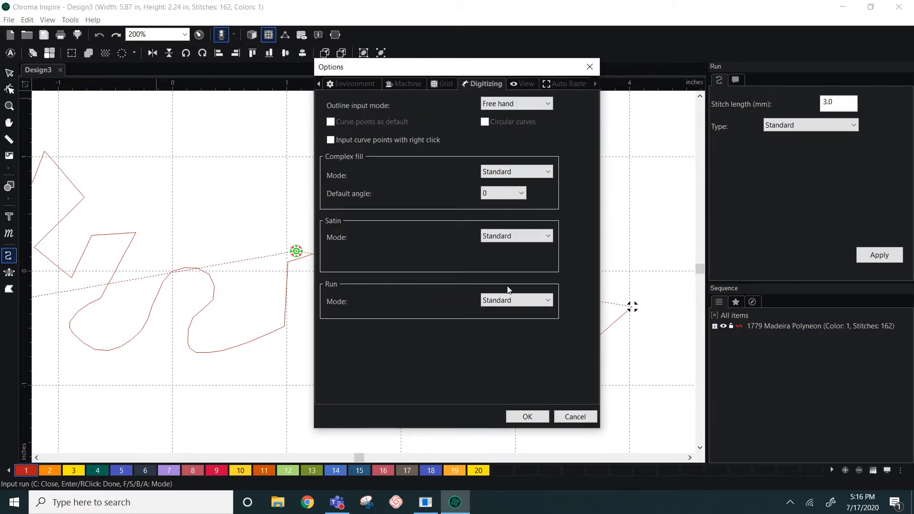
pyautogui.click(529, 417)
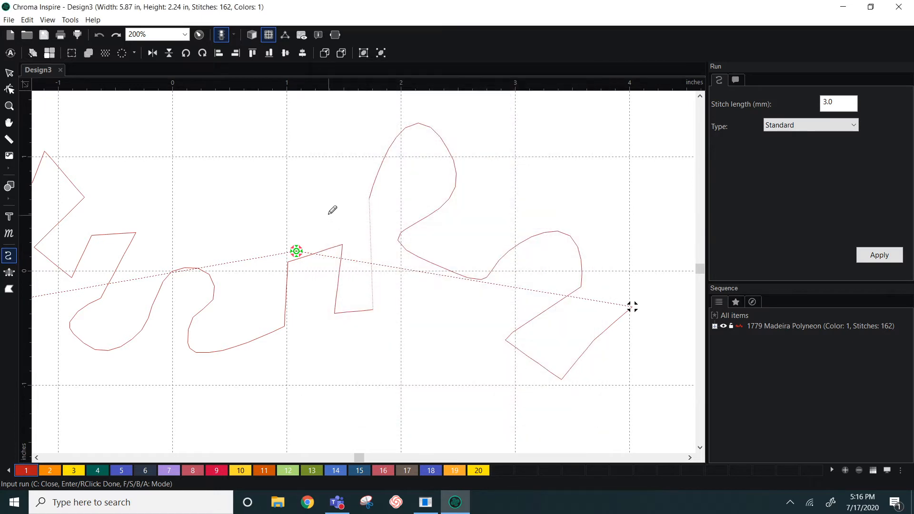
# - Draw a freehand wavy run line about 3.9 in wide above the existing paths
pyautogui.press('space')
pyautogui.moveTo(334, 208); pyautogui.dragTo(392, 402)
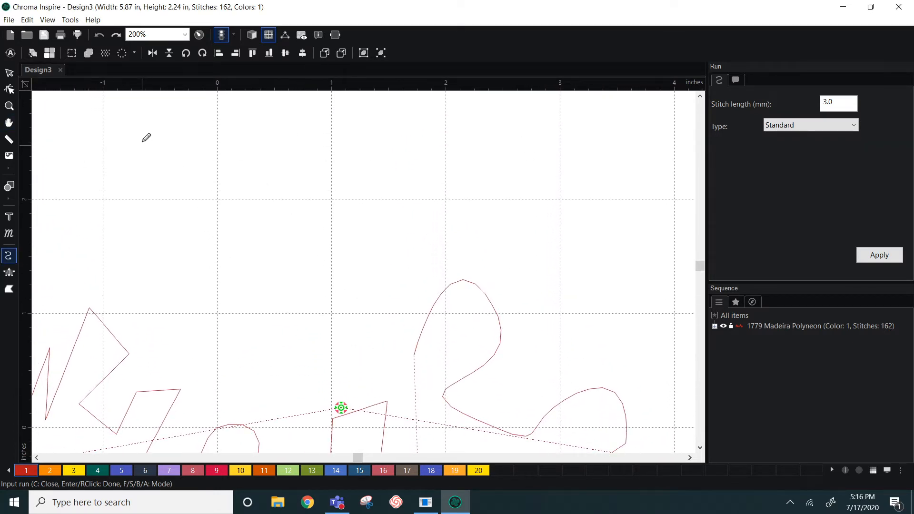
pyautogui.moveTo(141, 136)
pyautogui.mouseDown()
pyautogui.moveTo(184, 139)
pyautogui.moveTo(185, 193)
pyautogui.moveTo(202, 221)
pyautogui.moveTo(259, 216)
pyautogui.moveTo(418, 151)
pyautogui.moveTo(508, 172)
pyautogui.moveTo(575, 259)
pyautogui.moveTo(587, 185)
pyautogui.mouseUp()
pyautogui.press('Return')
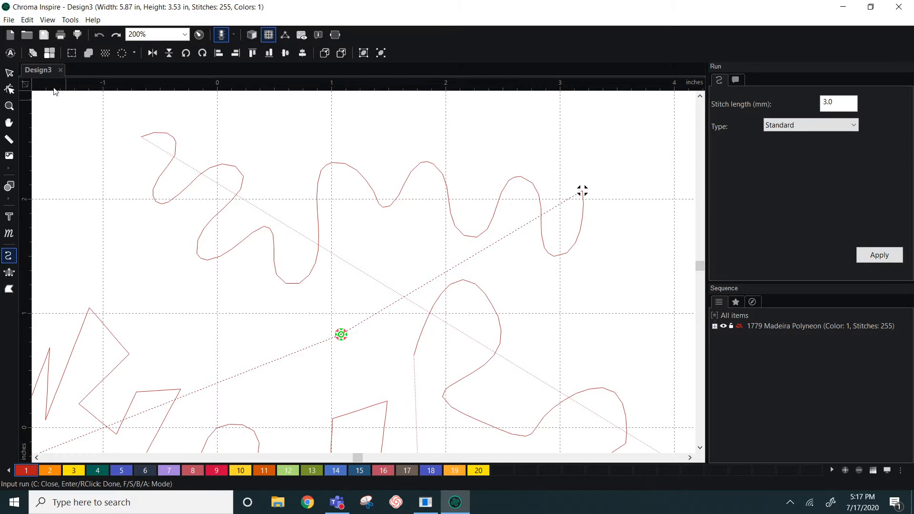
# - Switch the outline input mode back to Simple draw in the digitizing options
pyautogui.click(70, 20)
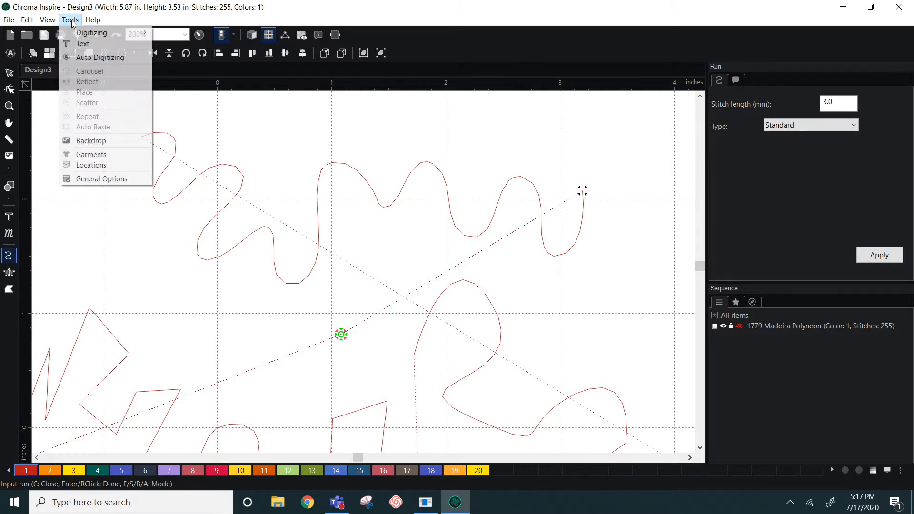
pyautogui.click(114, 183)
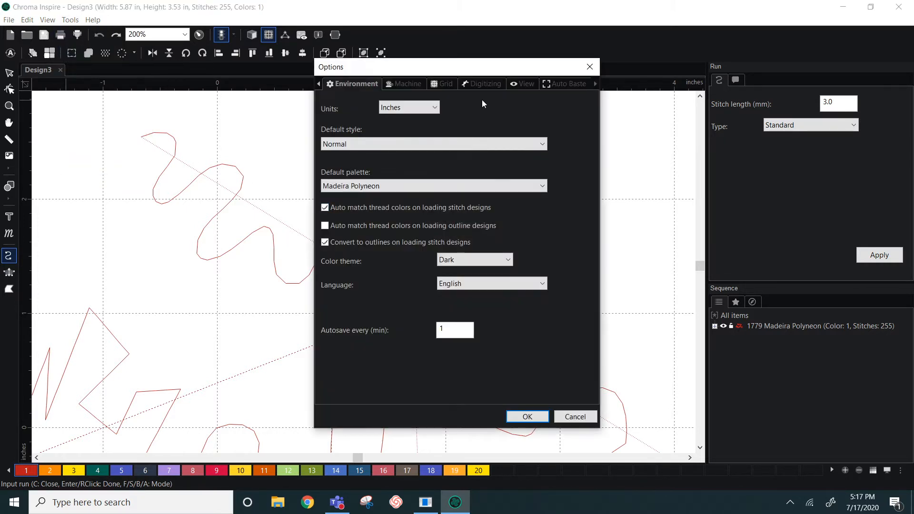
pyautogui.click(487, 84)
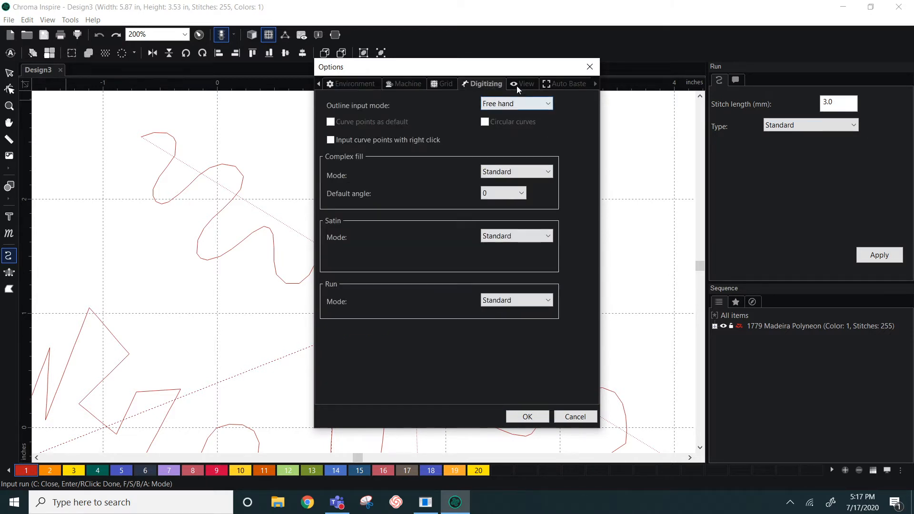
pyautogui.click(521, 104)
pyautogui.click(517, 124)
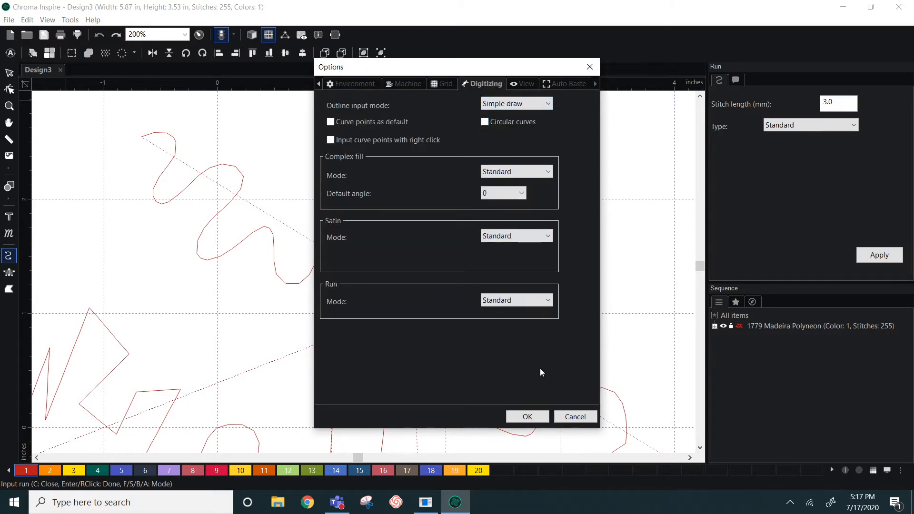
pyautogui.click(527, 416)
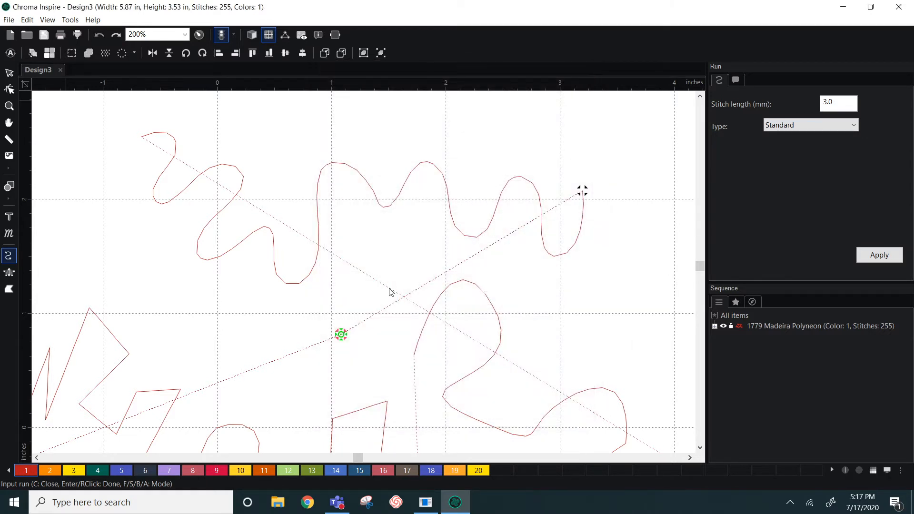
# - Create a new blank design and activate the Run tool in it
pyautogui.click(9, 20)
pyautogui.click(22, 34)
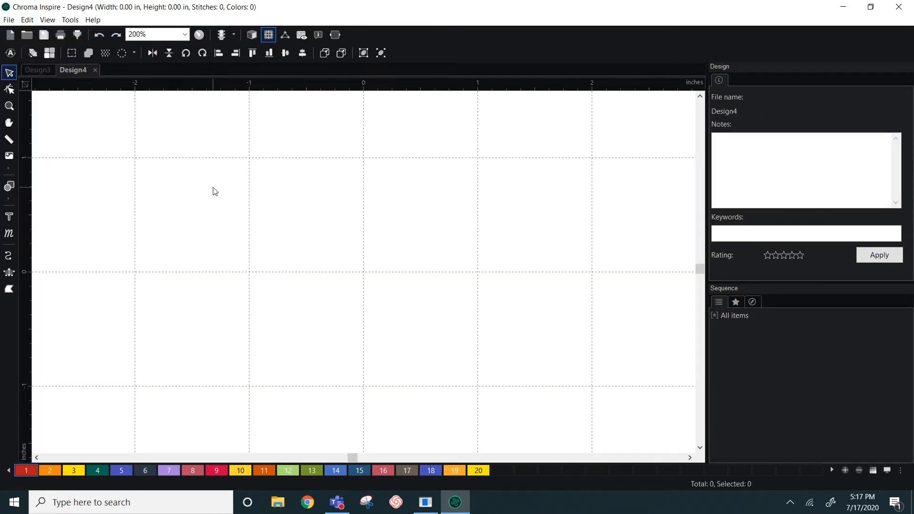
pyautogui.click(8, 256)
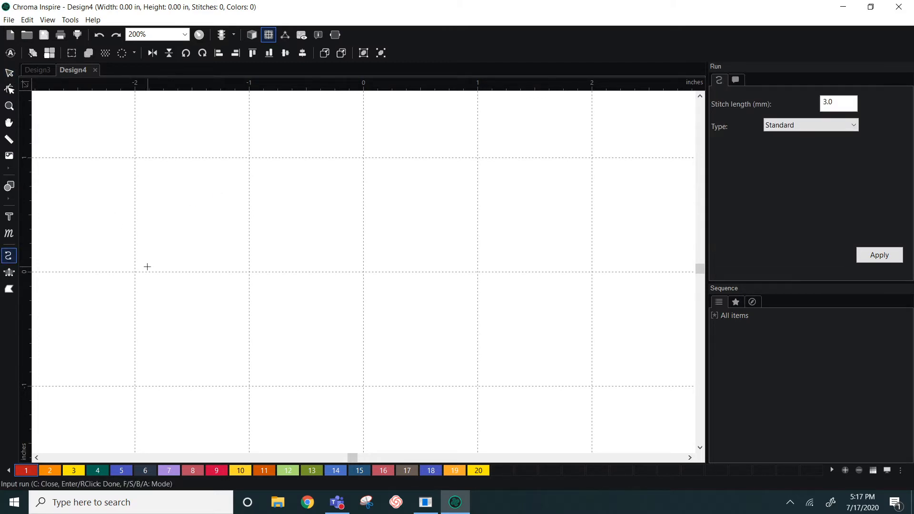
# - Begin a run path with one short straight segment, followed by curve points forming an S-shaped wave
pyautogui.click(147, 266)
pyautogui.click(177, 212)
pyautogui.click(195, 204)
pyautogui.click(231, 202)
pyautogui.click(217, 226)
pyautogui.click(209, 251)
pyautogui.click(238, 254)
pyautogui.click(248, 228)
pyautogui.click(262, 194)
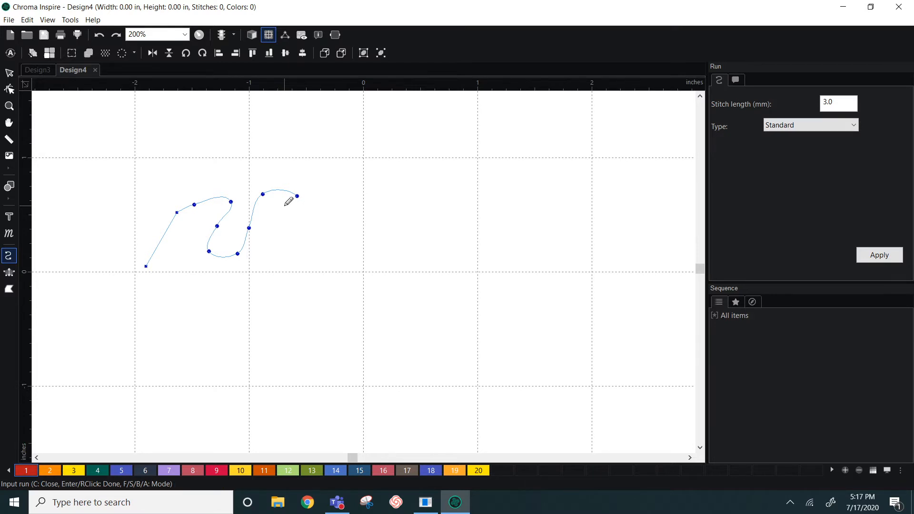
# - Continue the same path with a freehand wavy stretch, followed by Bezier curves sweeping down the right side of the design
pyautogui.moveTo(292, 202); pyautogui.dragTo(370, 234)
pyautogui.moveTo(351, 194)
pyautogui.mouseDown()
pyautogui.moveTo(402, 149)
pyautogui.moveTo(434, 171)
pyautogui.moveTo(408, 265)
pyautogui.mouseUp()
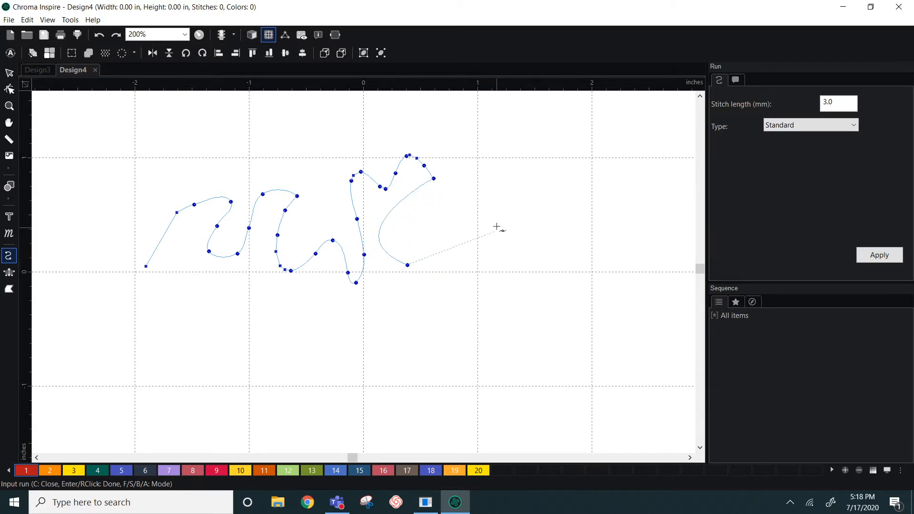
pyautogui.moveTo(497, 226); pyautogui.dragTo(577, 305)
pyautogui.click(490, 327)
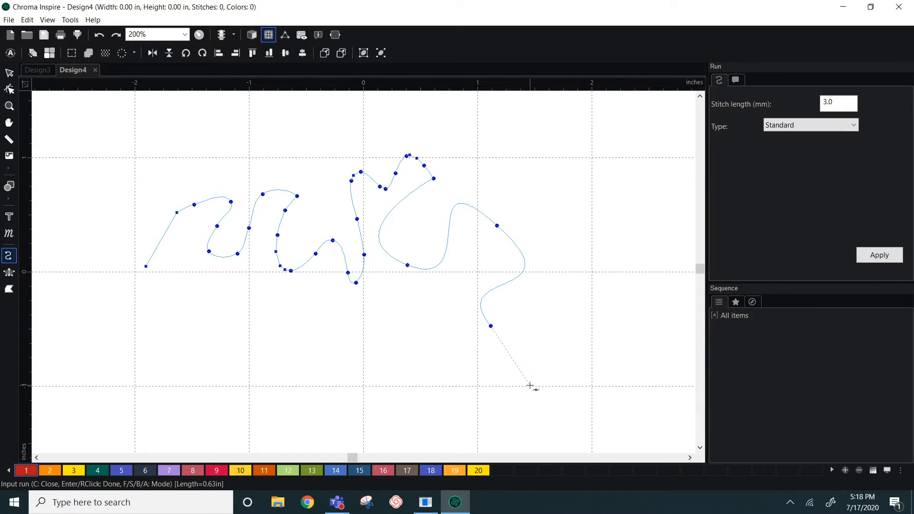
# - Continue the path in arc mode back toward the left, forming a pointed leaf shape and a rounded arch beneath the waves
pyautogui.click(461, 363)
pyautogui.click(420, 339)
pyautogui.click(372, 345)
pyautogui.click(345, 375)
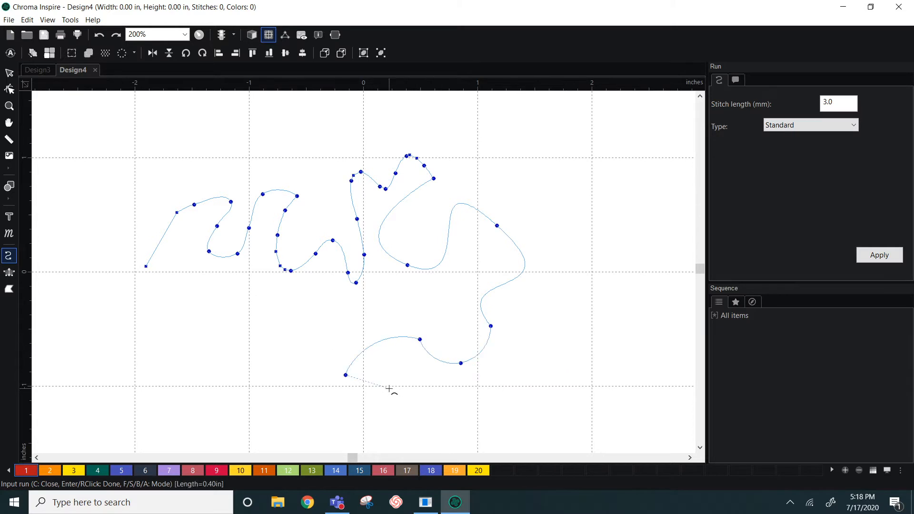
pyautogui.click(424, 418)
pyautogui.click(311, 379)
pyautogui.click(311, 334)
pyautogui.click(267, 324)
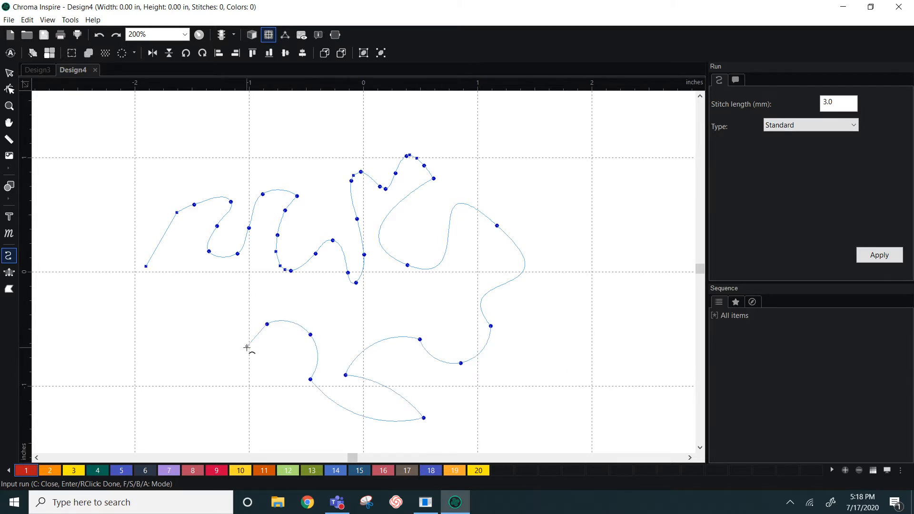
# - Add arcs forming an inward curl and a hook at the lower left, and finish the path at about 3.31 by 2.33 in
pyautogui.click(247, 348)
pyautogui.click(254, 377)
pyautogui.click(278, 377)
pyautogui.click(286, 399)
pyautogui.click(256, 418)
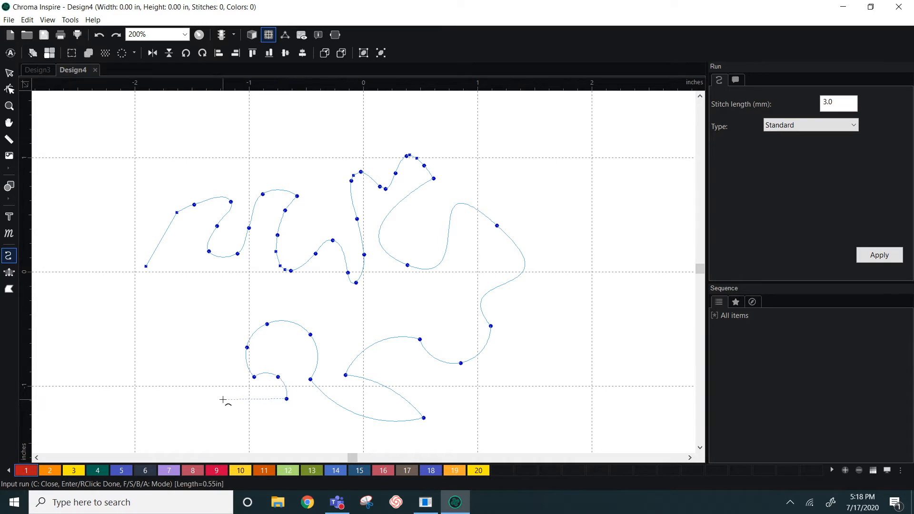
pyautogui.click(224, 400)
pyautogui.click(224, 364)
pyautogui.click(213, 323)
pyautogui.click(174, 315)
pyautogui.click(173, 336)
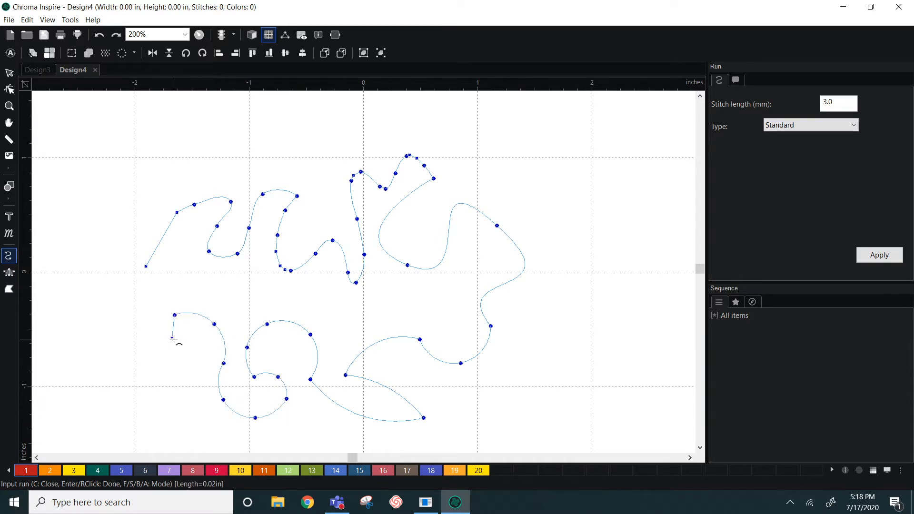
pyautogui.press('Return')
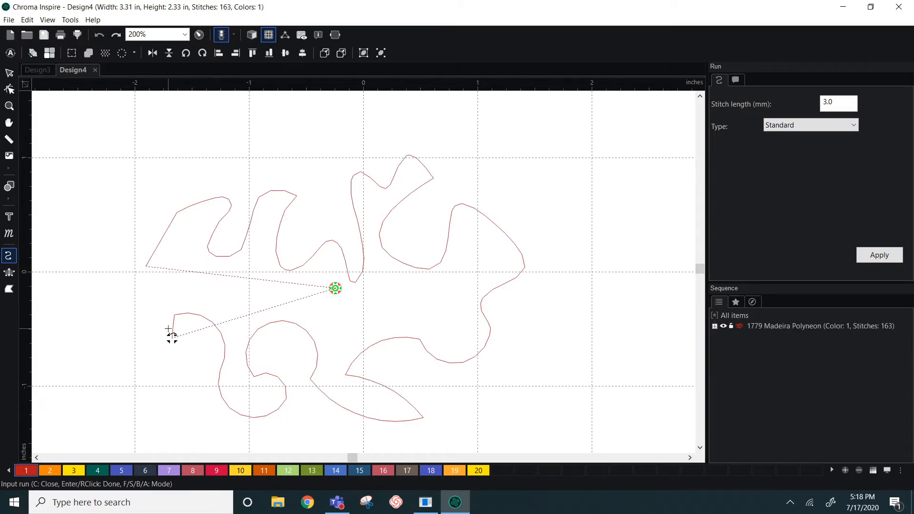
# - Select the finished combined run path and open its outline points for editing
pyautogui.scroll(-2, 134, 264)
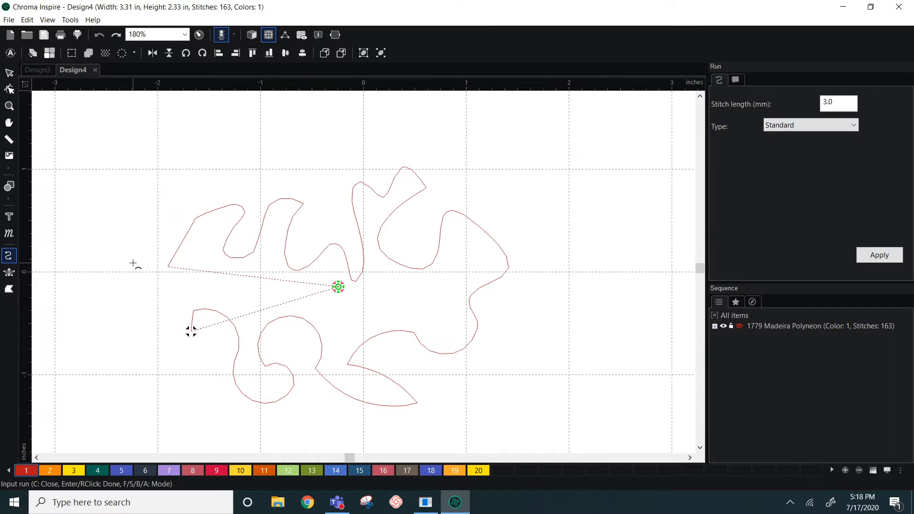
pyautogui.moveTo(363, 171); pyautogui.dragTo(308, 157)
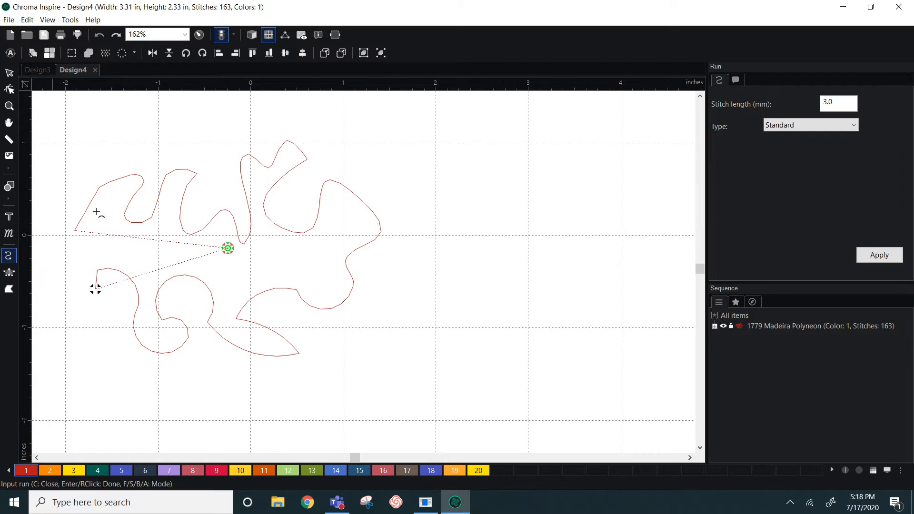
pyautogui.click(9, 73)
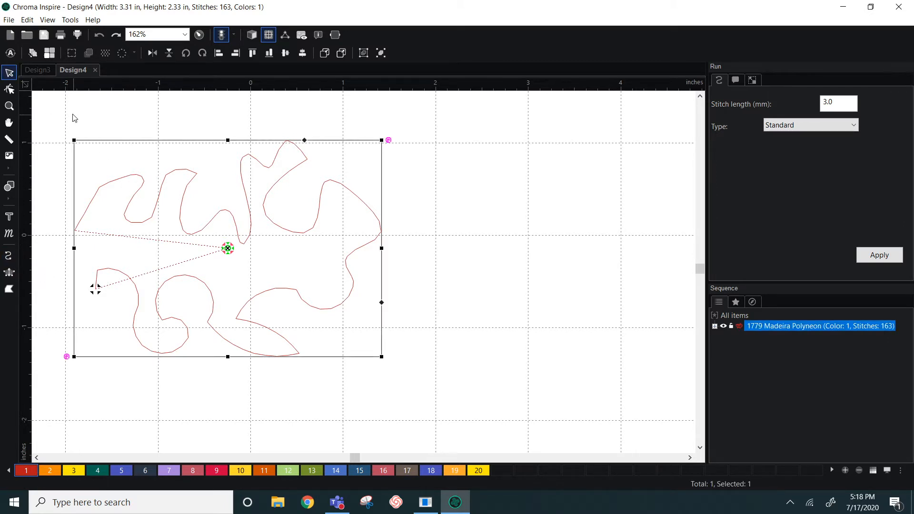
pyautogui.click(10, 89)
pyautogui.press('space')
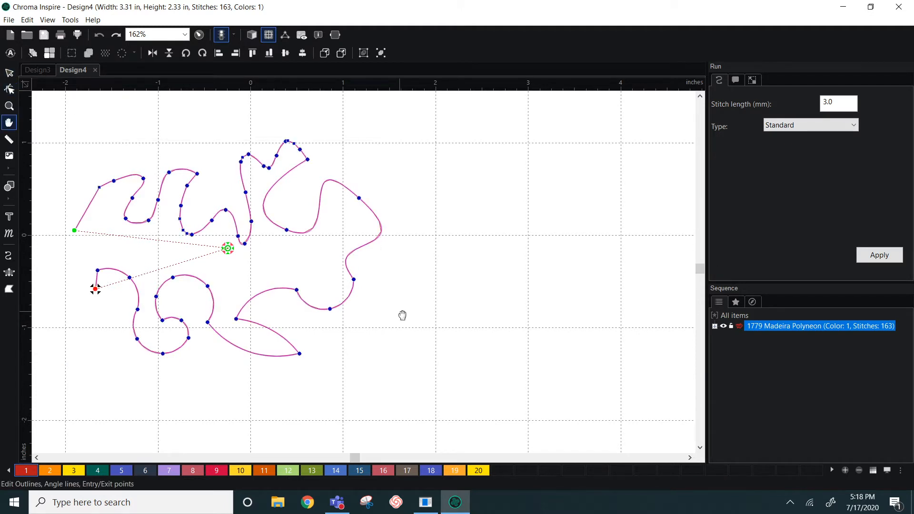
# - Reshape the path's second wave by moving its corner point outward, pulling the point below it rightward, and bending the top segment into a taller arch
pyautogui.scroll(2, 486, 336)
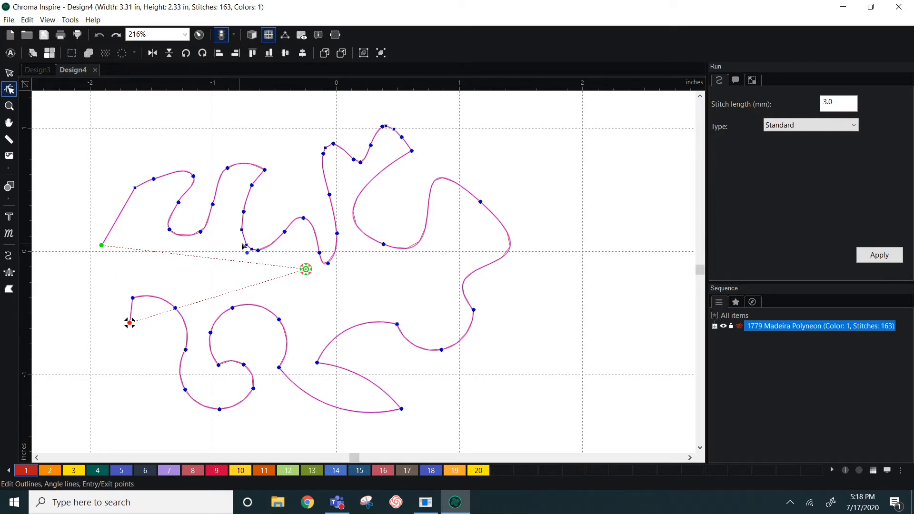
pyautogui.scroll(3, 241, 247)
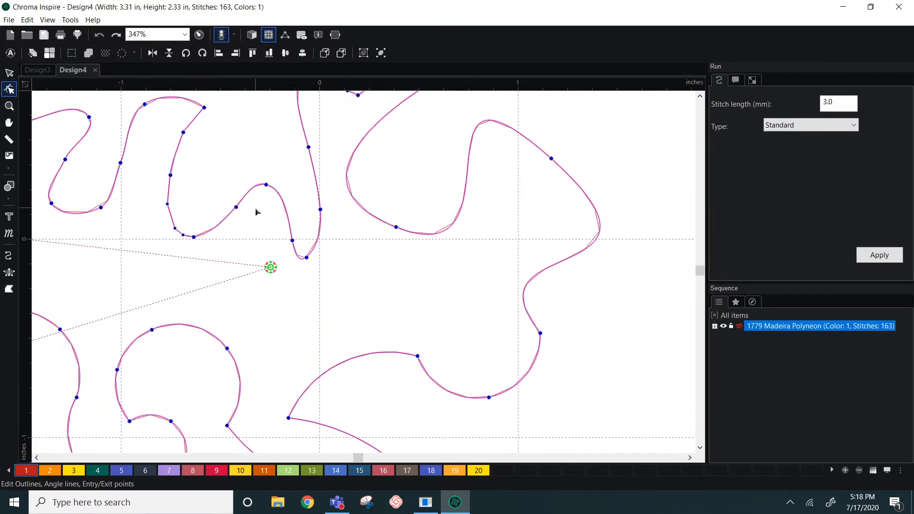
pyautogui.moveTo(258, 211); pyautogui.dragTo(305, 253)
pyautogui.scroll(4, 305, 252)
pyautogui.moveTo(286, 188); pyautogui.dragTo(352, 244)
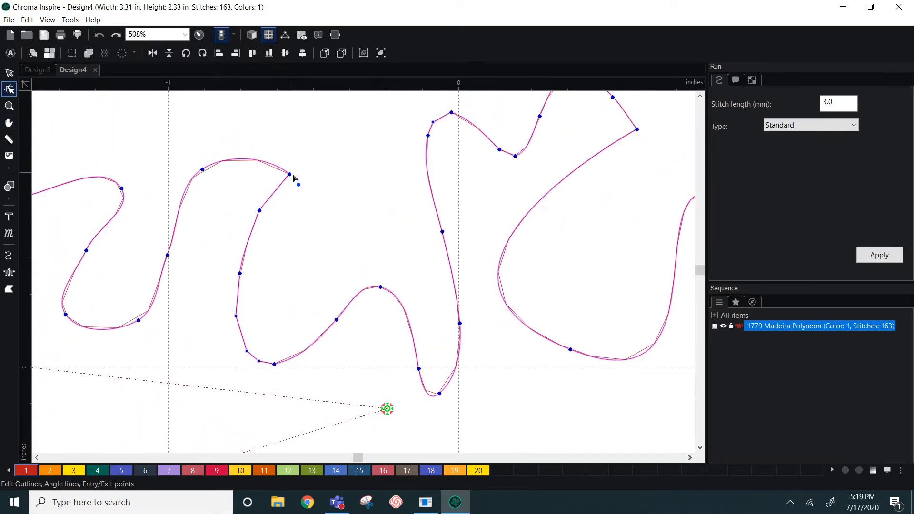
pyautogui.moveTo(290, 174); pyautogui.dragTo(314, 143)
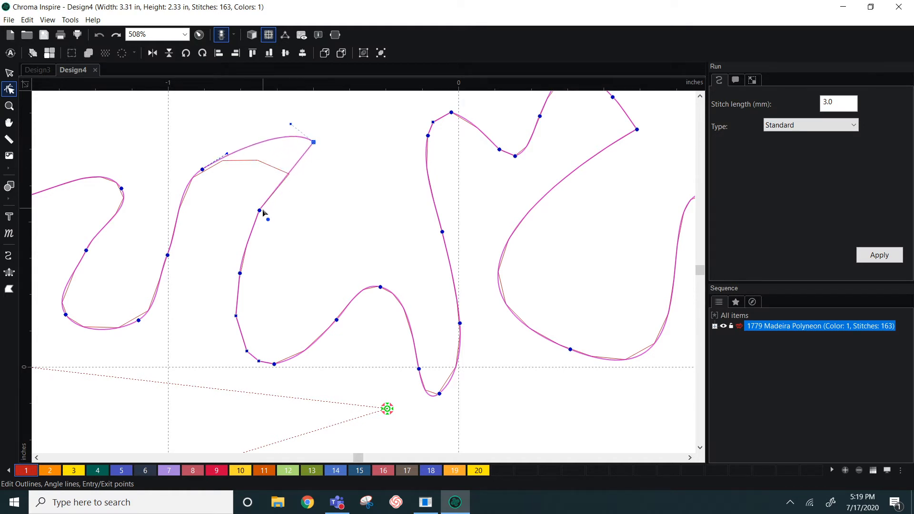
pyautogui.moveTo(260, 211); pyautogui.dragTo(410, 288)
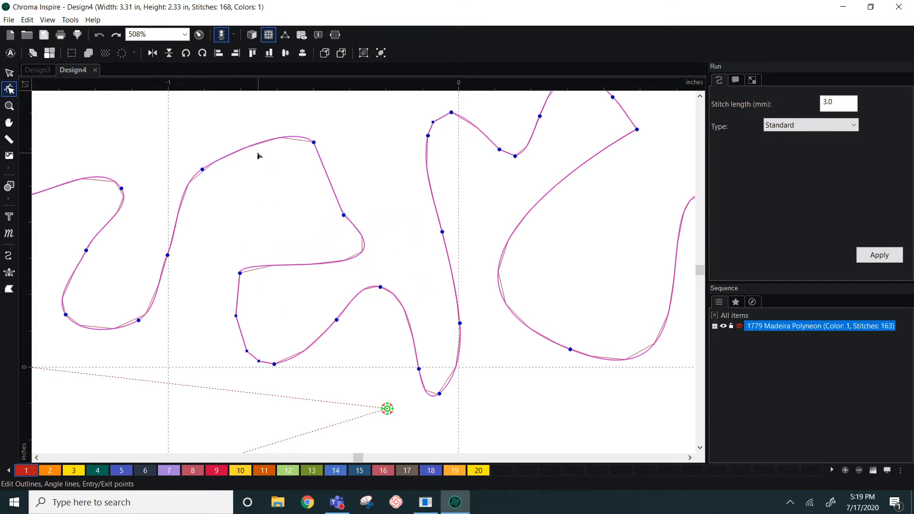
pyautogui.moveTo(261, 146); pyautogui.dragTo(248, 112)
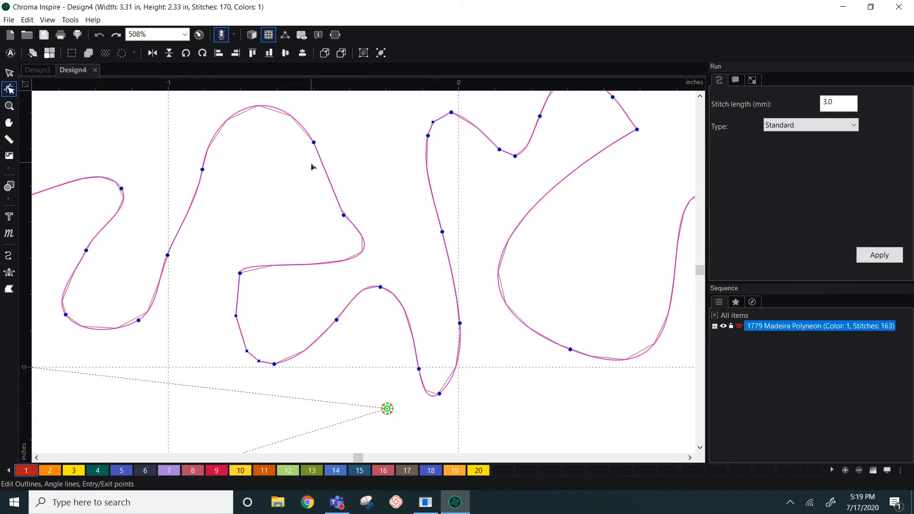
# - Add a point on the straight segment beneath the tall arch, pull it inward, and delete the neighbouring protruding point
pyautogui.rightClick(328, 177)
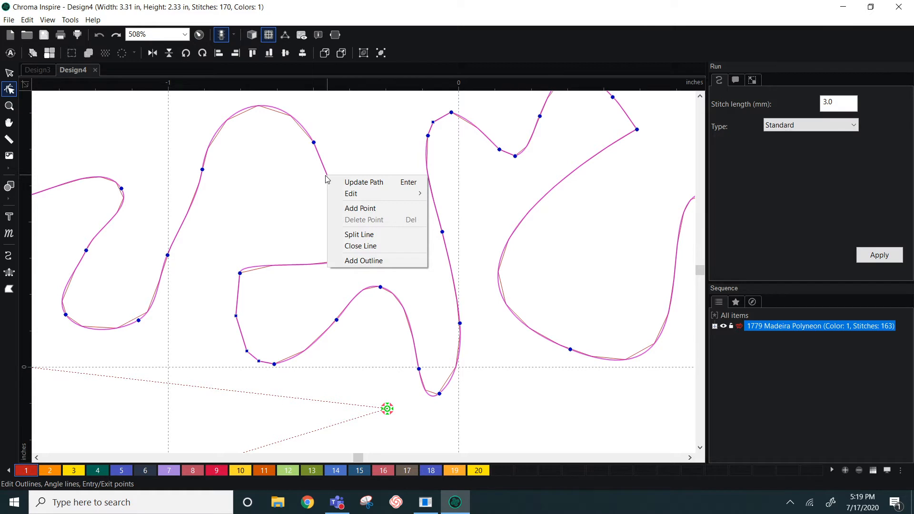
pyautogui.click(362, 209)
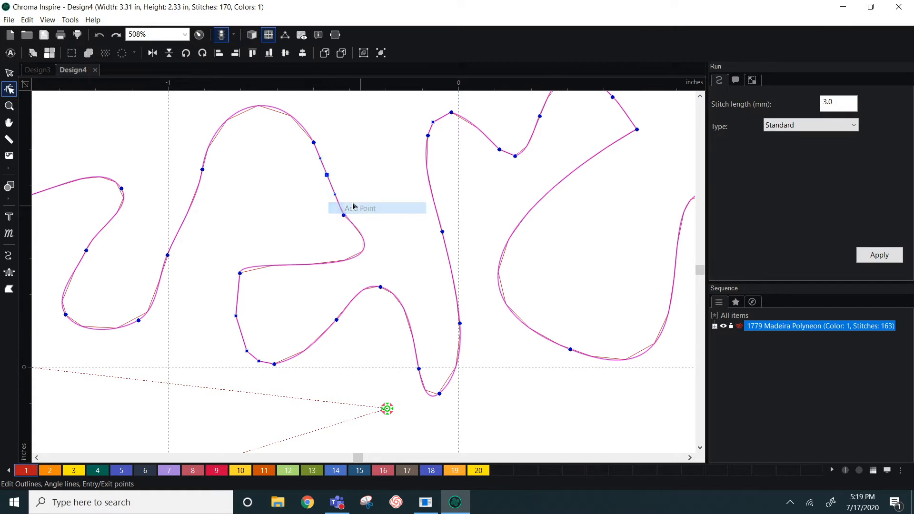
pyautogui.moveTo(325, 179); pyautogui.dragTo(281, 199)
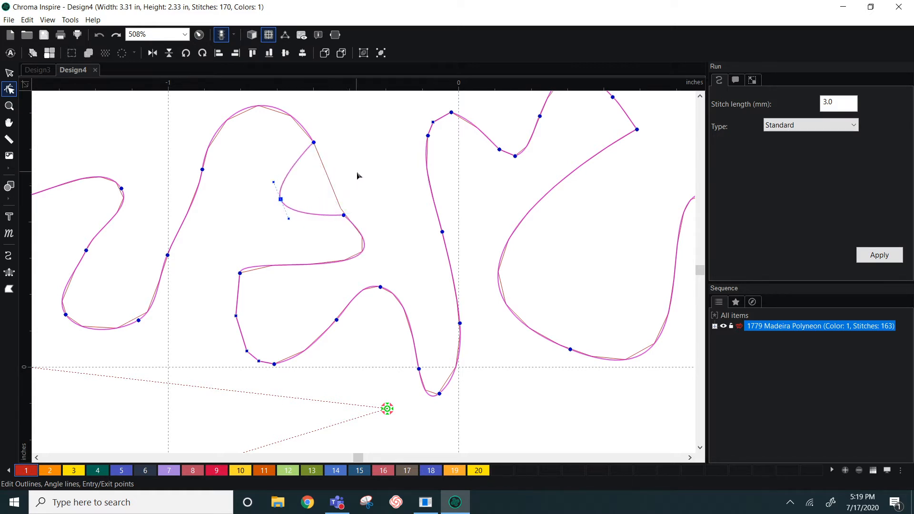
pyautogui.rightClick(343, 215)
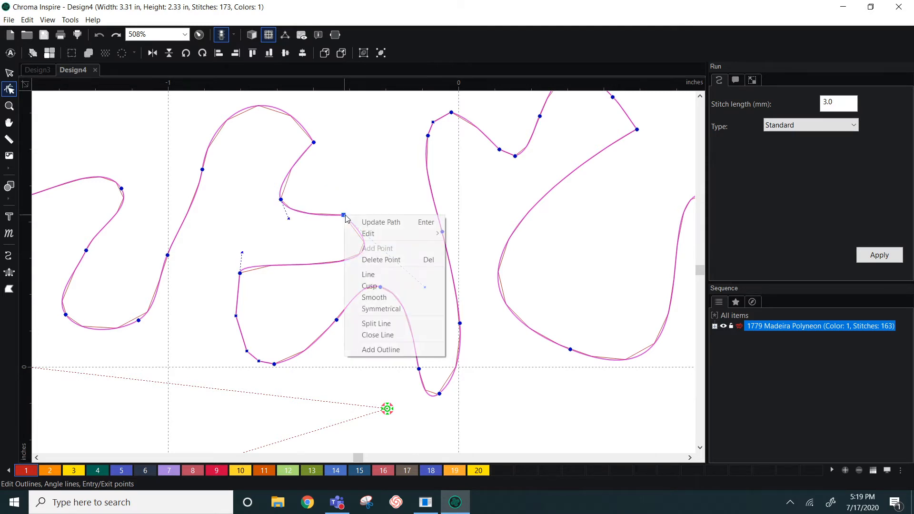
pyautogui.click(400, 259)
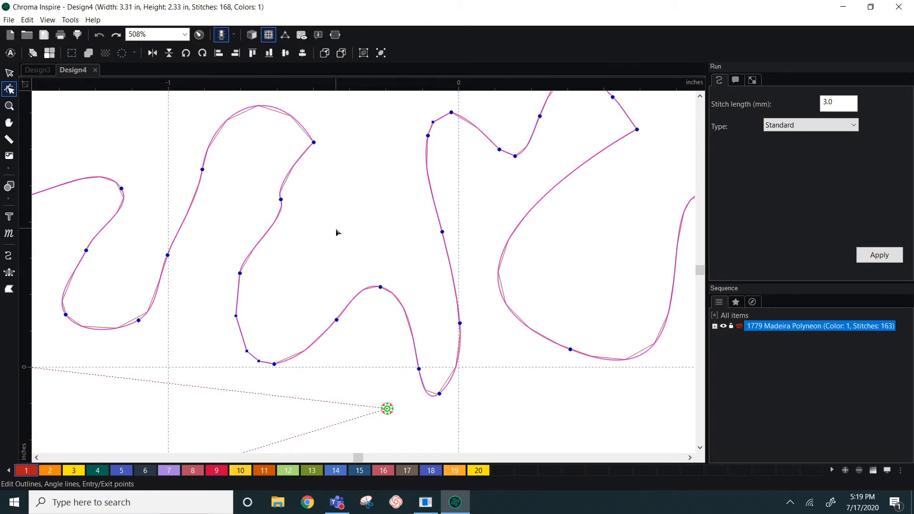
# - Move the path's exit point from the hook's end to the left side of the rounded arch
pyautogui.scroll(-3, 337, 232)
pyautogui.scroll(-1, 337, 233)
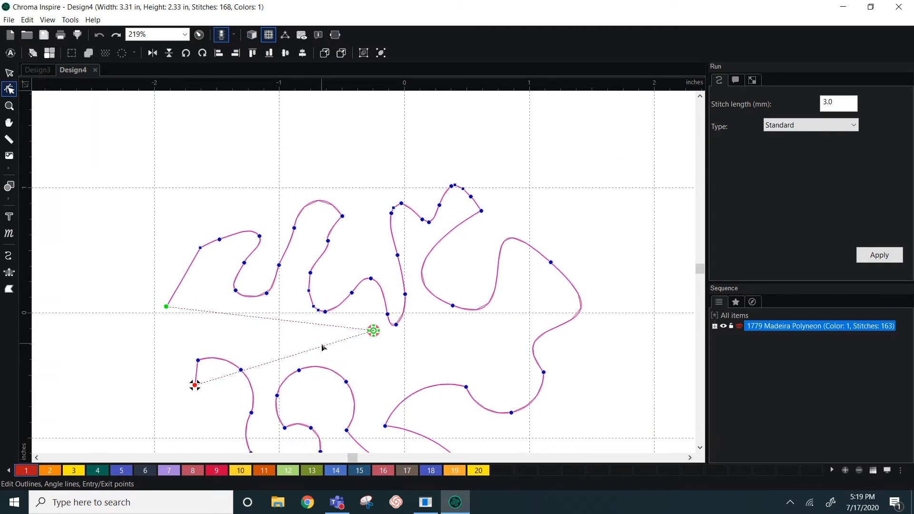
pyautogui.press('space')
pyautogui.moveTo(322, 350); pyautogui.dragTo(322, 275)
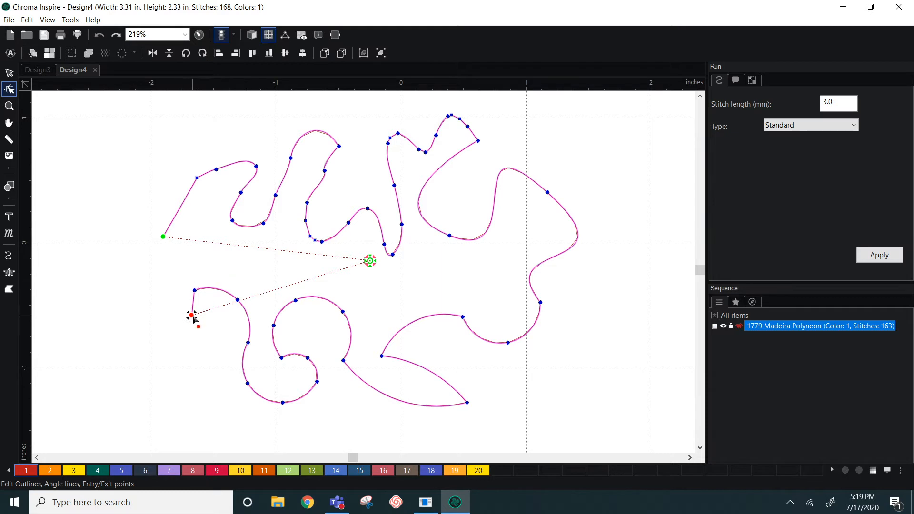
pyautogui.moveTo(192, 315)
pyautogui.mouseDown()
pyautogui.moveTo(279, 401)
pyautogui.moveTo(447, 408)
pyautogui.moveTo(313, 380)
pyautogui.moveTo(275, 322)
pyautogui.mouseUp()
pyautogui.scroll(-1, 385, 273)
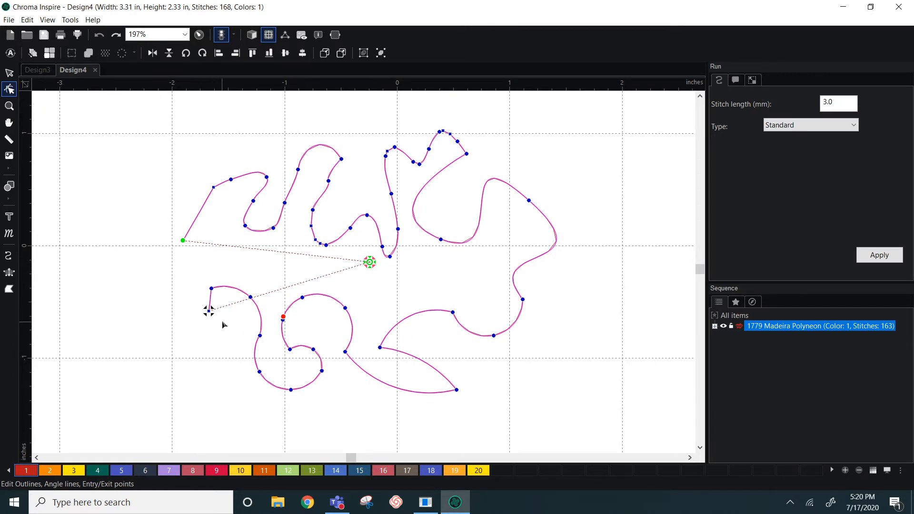
# - Review the design's start and stop placement options, and deselect the path to update its stitches
pyautogui.scroll(6, 205, 316)
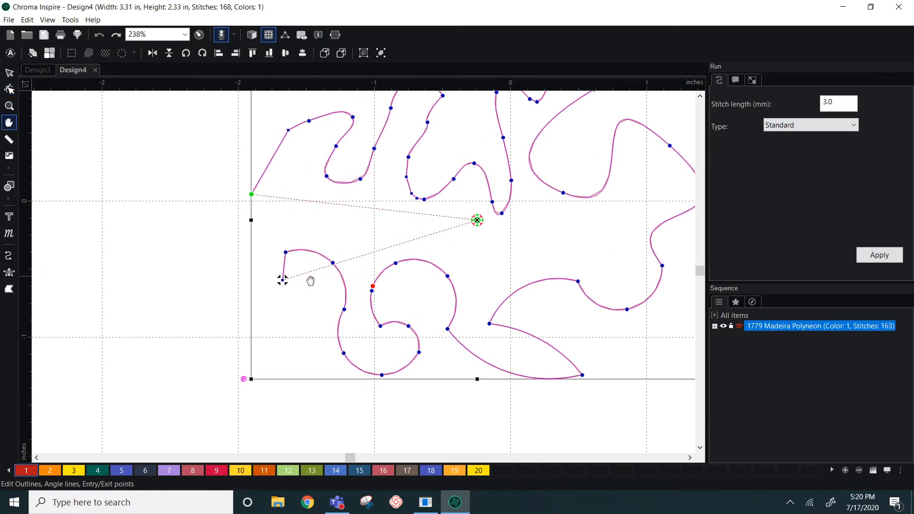
pyautogui.scroll(6, 283, 294)
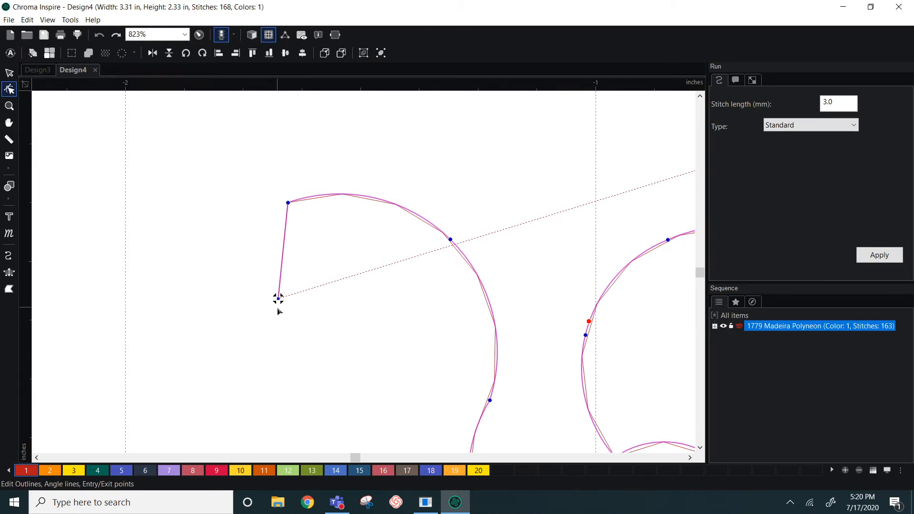
pyautogui.click(233, 35)
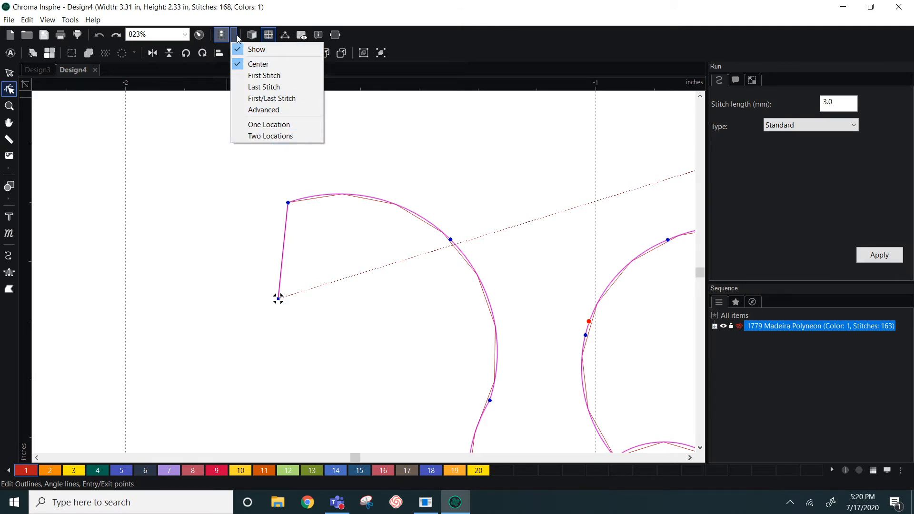
pyautogui.click(217, 169)
pyautogui.scroll(-2, 215, 168)
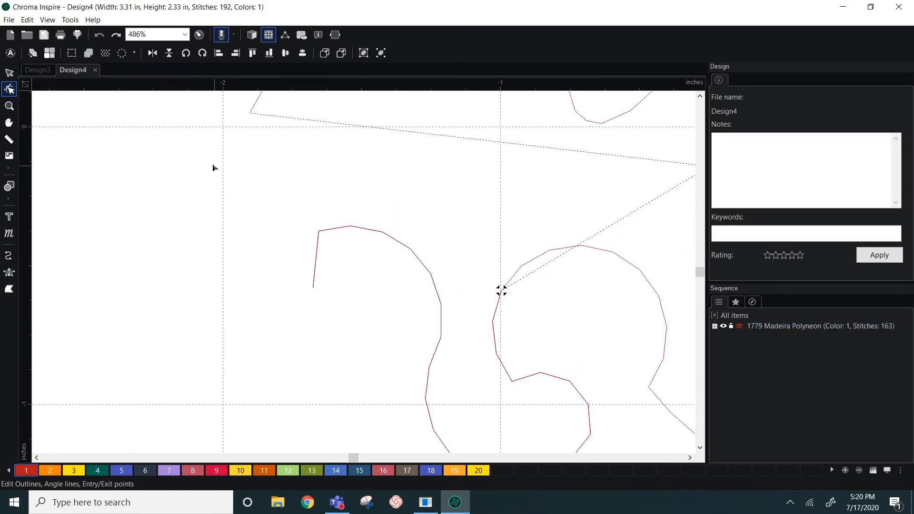
# - Turn the Last Stitch marker display off and back on
pyautogui.click(47, 20)
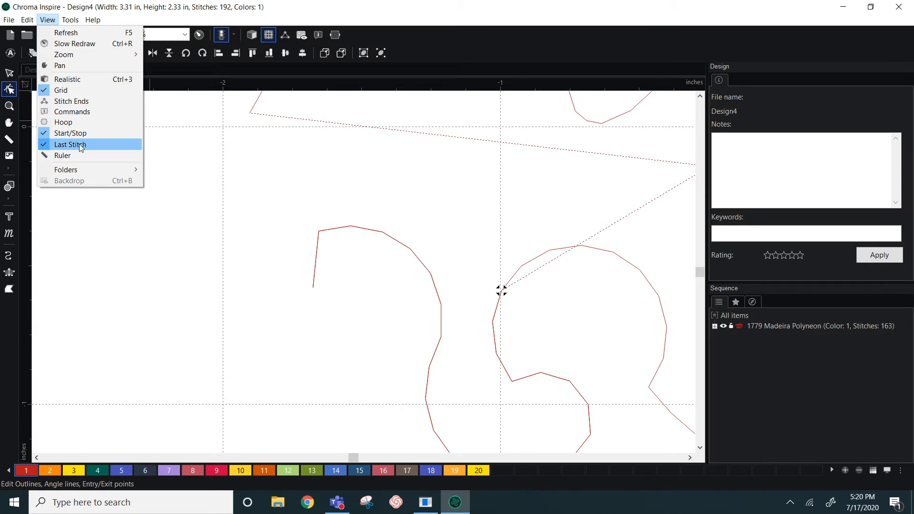
pyautogui.click(79, 144)
pyautogui.click(47, 20)
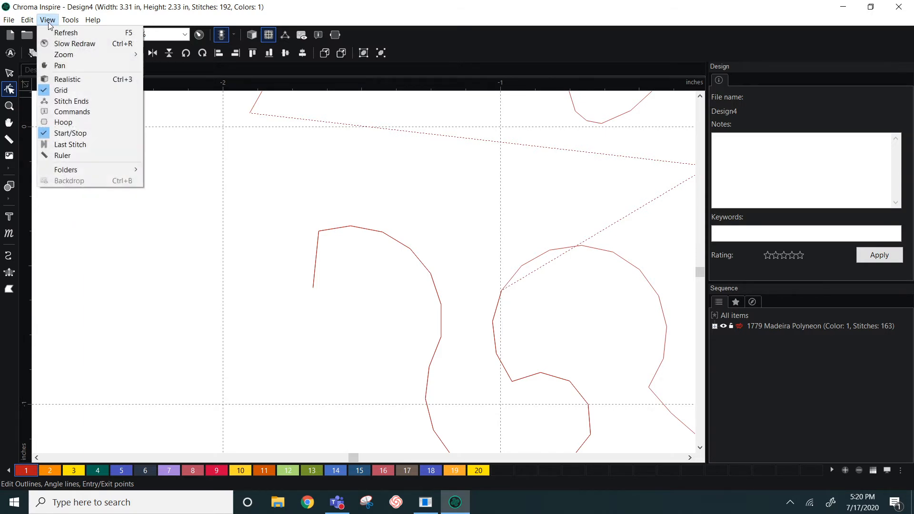
pyautogui.click(76, 144)
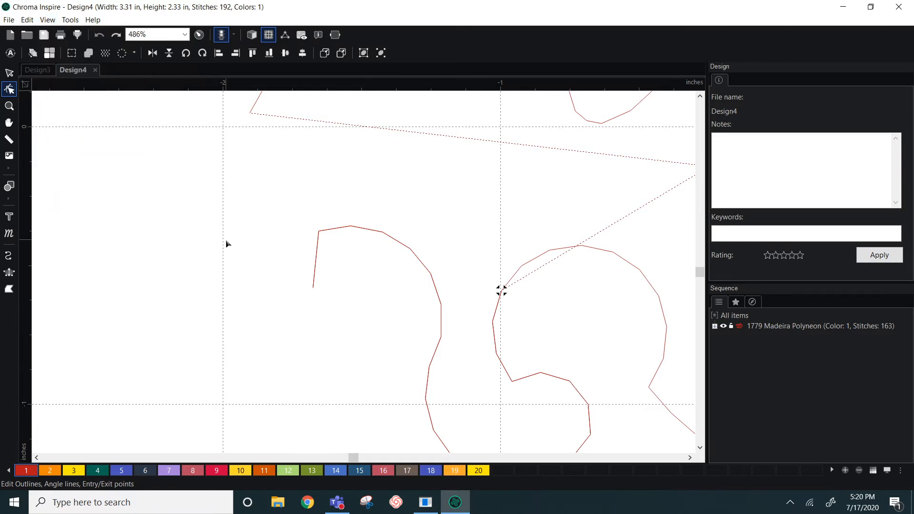
# - Select the whole run path and delete it from the design
pyautogui.scroll(-4, 226, 242)
pyautogui.moveTo(474, 229); pyautogui.dragTo(313, 255)
pyautogui.scroll(-1, 347, 250)
pyautogui.scroll(-2, 352, 252)
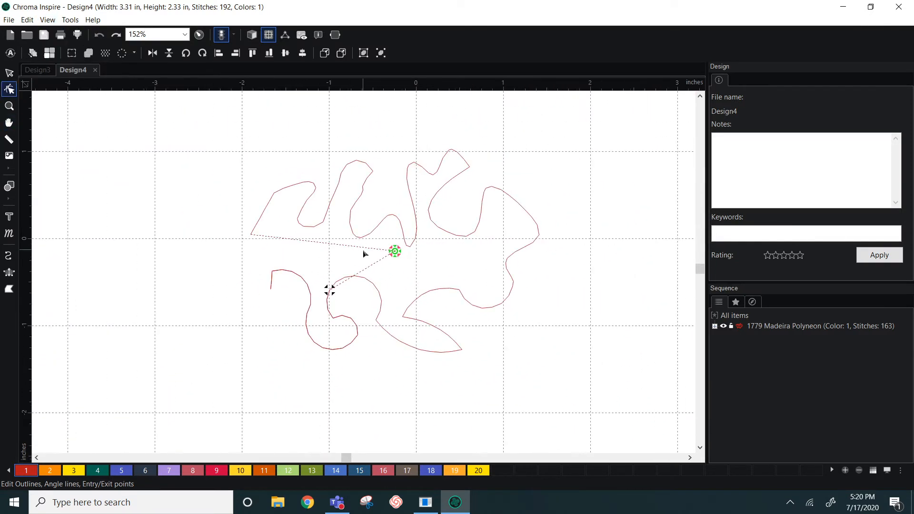
pyautogui.click(294, 186)
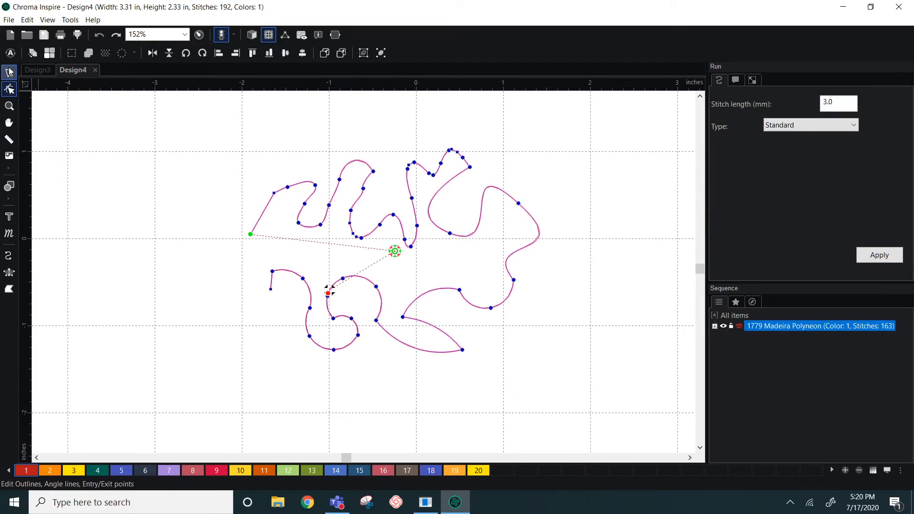
pyautogui.click(9, 71)
pyautogui.press('Delete')
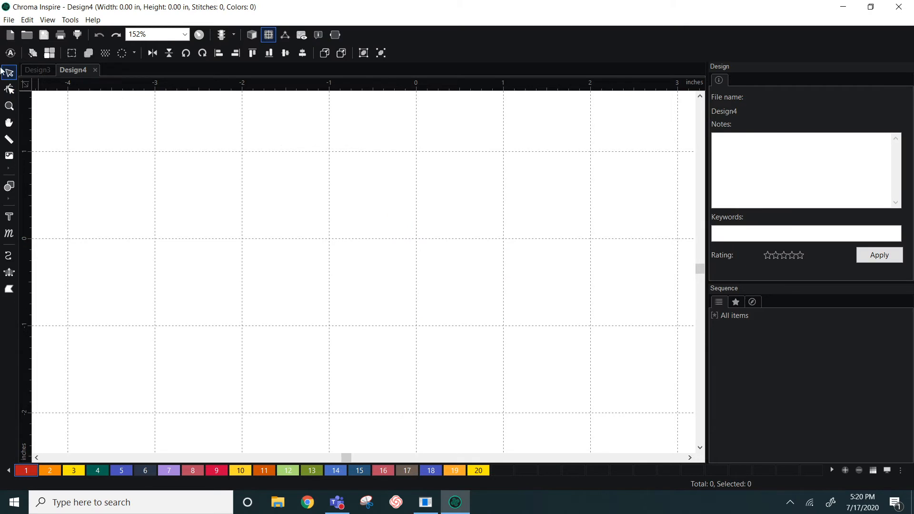
# - Begin a classic satin column with four pairs of edge points curving down to the right
pyautogui.click(9, 274)
pyautogui.scroll(1, 261, 205)
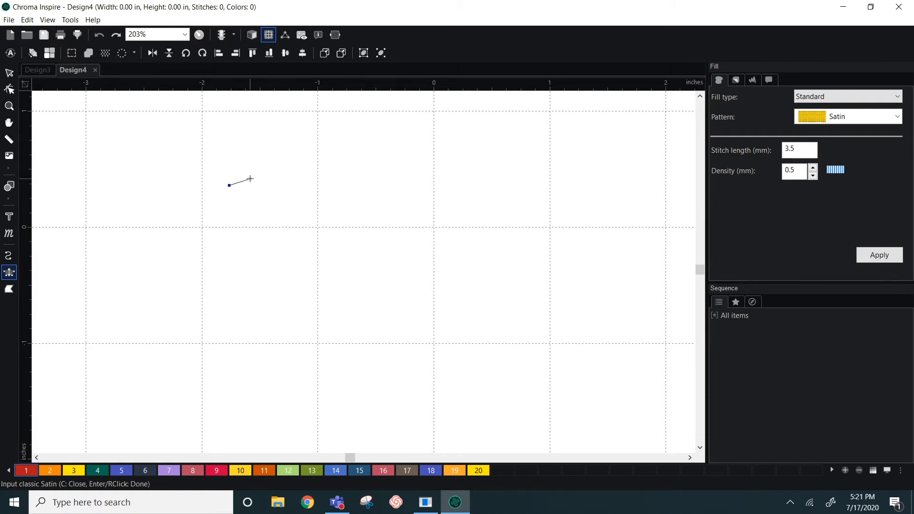
pyautogui.click(250, 179)
pyautogui.click(244, 214)
pyautogui.click(259, 200)
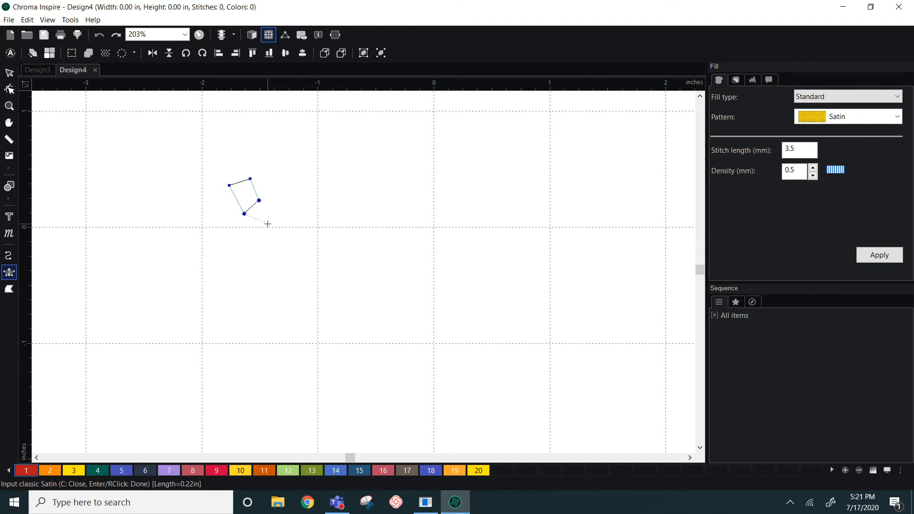
pyautogui.click(268, 224)
pyautogui.click(283, 209)
pyautogui.click(290, 237)
pyautogui.click(314, 221)
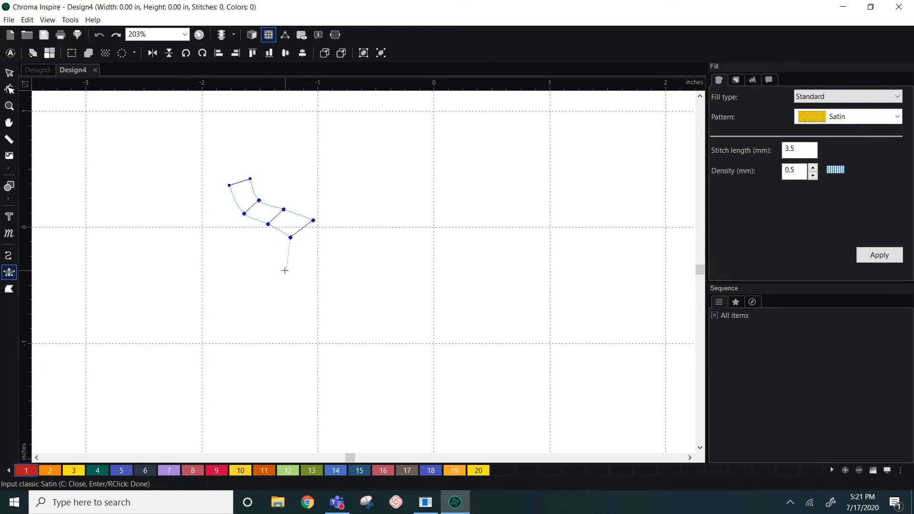
# - Extend the satin column downward with two more point pairs and finish it at about 0.76 by 1.11 in
pyautogui.click(285, 271)
pyautogui.click(313, 271)
pyautogui.click(274, 292)
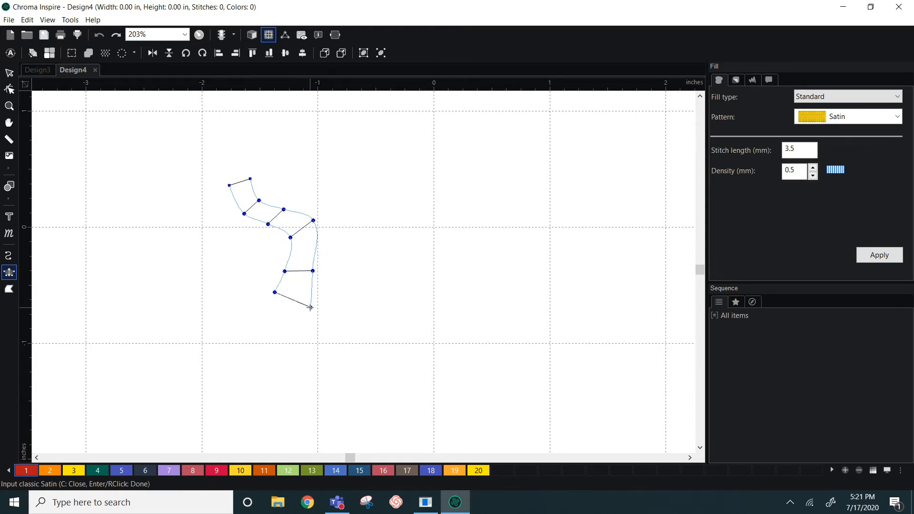
pyautogui.rightClick(310, 307)
# - Open the satin column's outline points and angle lines for editing, and examine them up close
pyautogui.scroll(1, 310, 307)
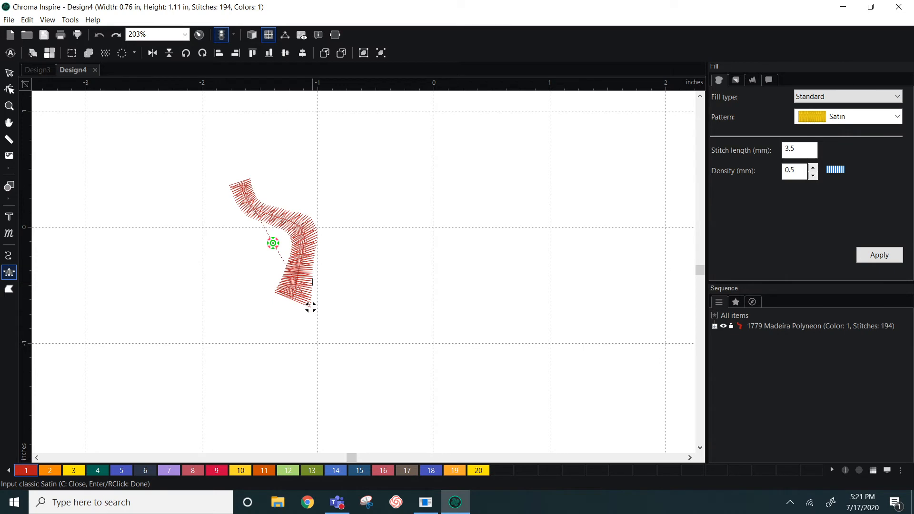
pyautogui.click(12, 92)
pyautogui.moveTo(355, 258); pyautogui.dragTo(444, 286)
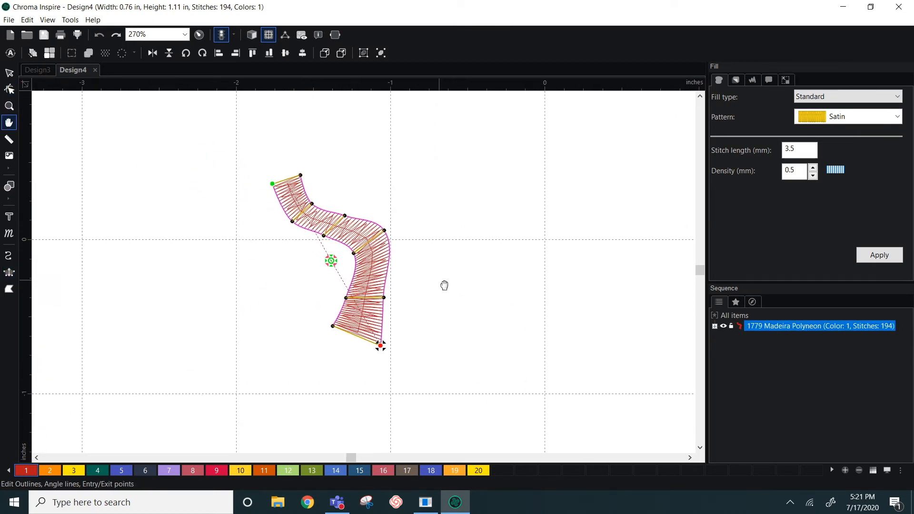
pyautogui.scroll(2, 442, 287)
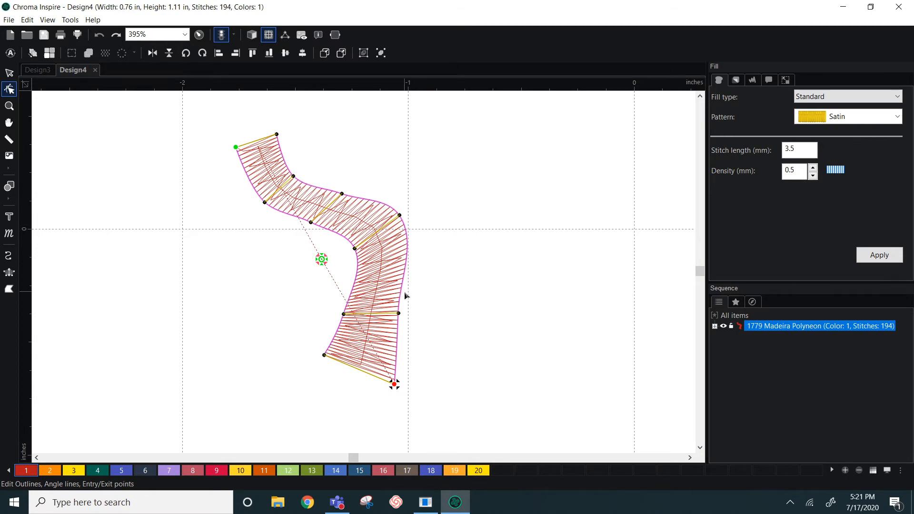
# - Bow the satin column's outer edge below the bend, and shift both ends of the bend's angle line slightly down
pyautogui.moveTo(403, 289); pyautogui.dragTo(408, 261)
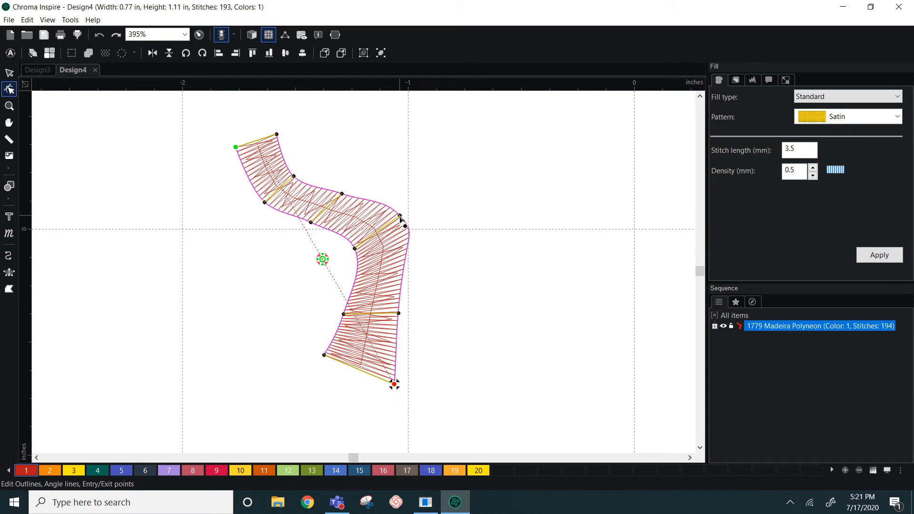
pyautogui.moveTo(400, 215); pyautogui.dragTo(409, 231)
pyautogui.moveTo(354, 249); pyautogui.dragTo(356, 262)
pyautogui.scroll(1, 420, 233)
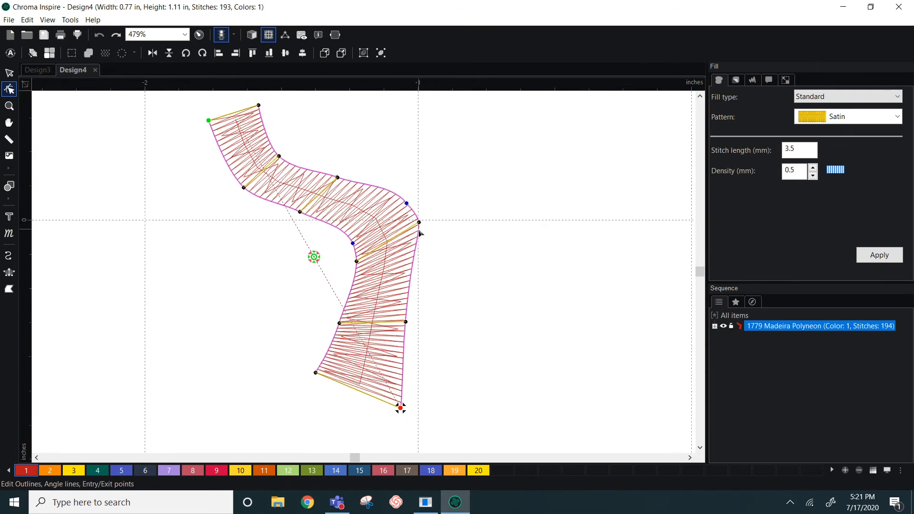
pyautogui.scroll(1, 420, 233)
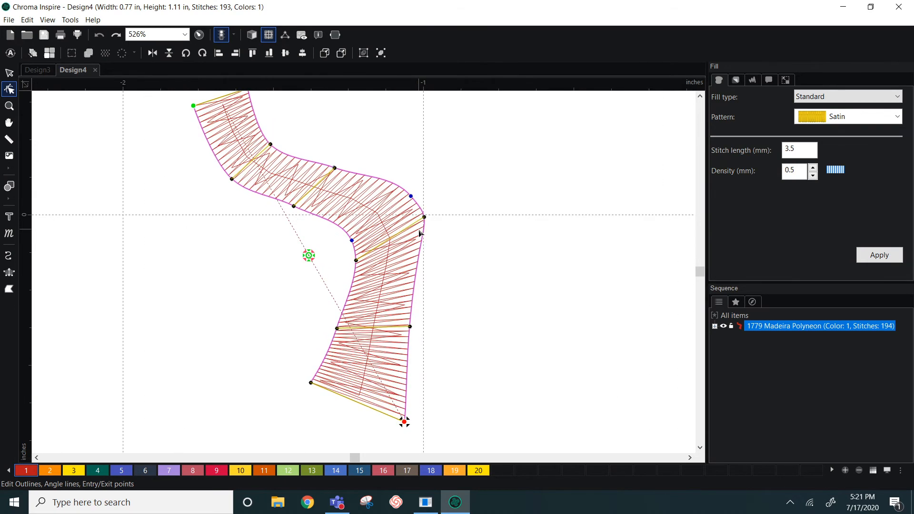
# - Set the outer bend point to Smooth, change it to Line, and pull it outward into a sharp corner
pyautogui.rightClick(412, 197)
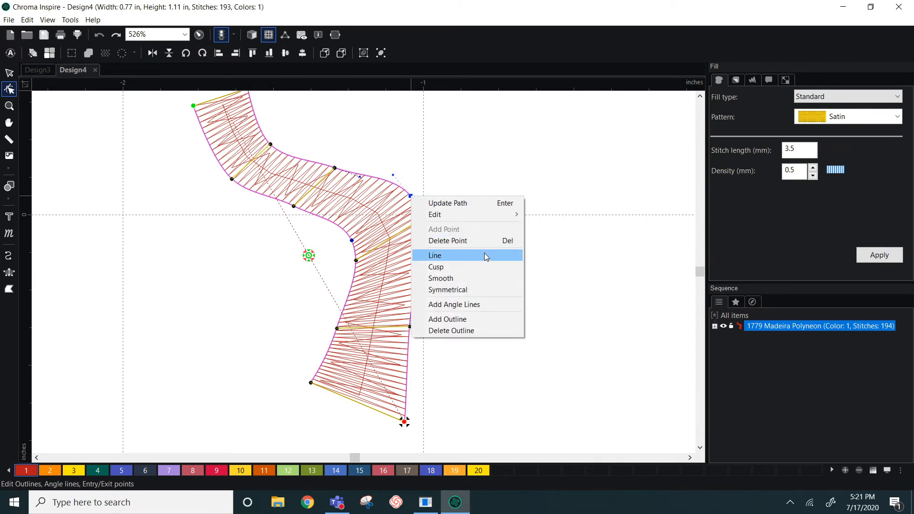
pyautogui.click(490, 278)
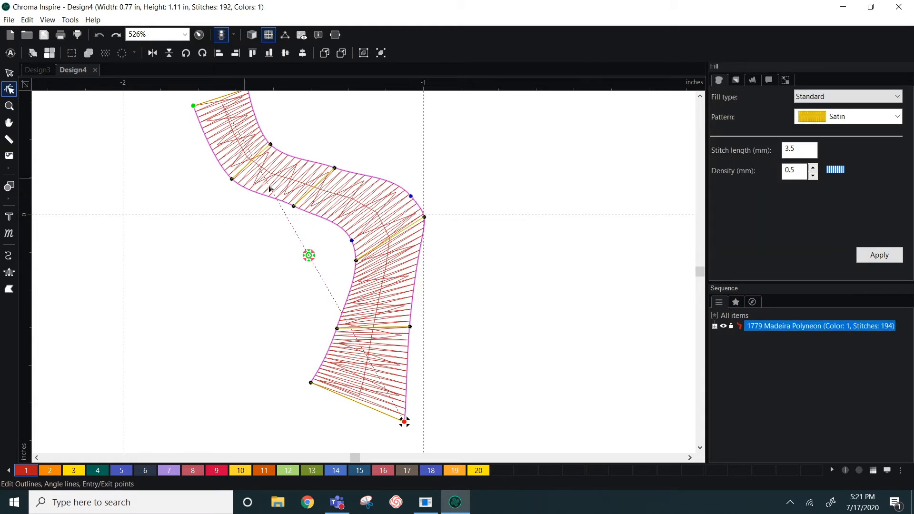
pyautogui.rightClick(412, 200)
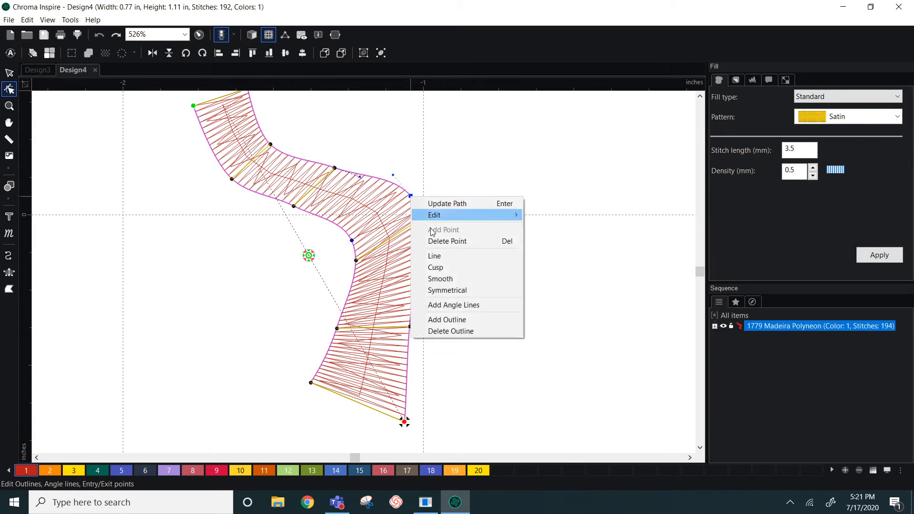
pyautogui.click(436, 256)
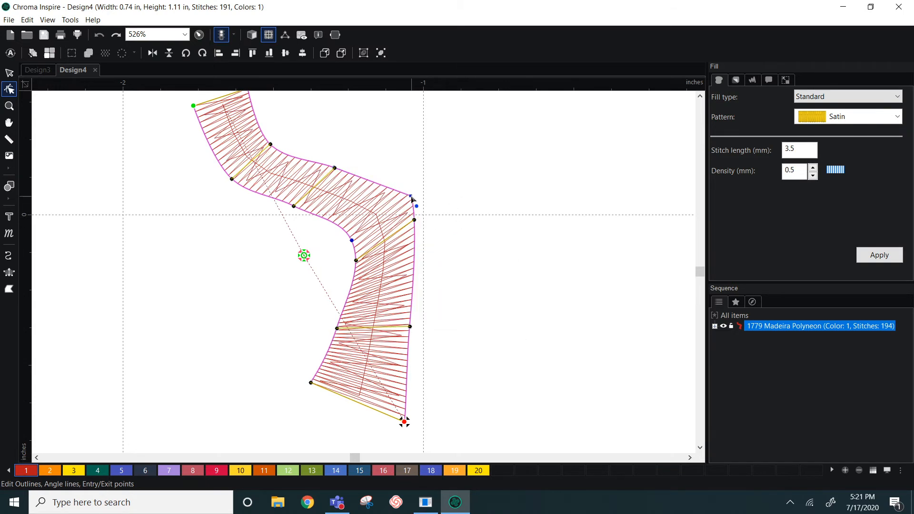
pyautogui.moveTo(409, 200); pyautogui.dragTo(446, 172)
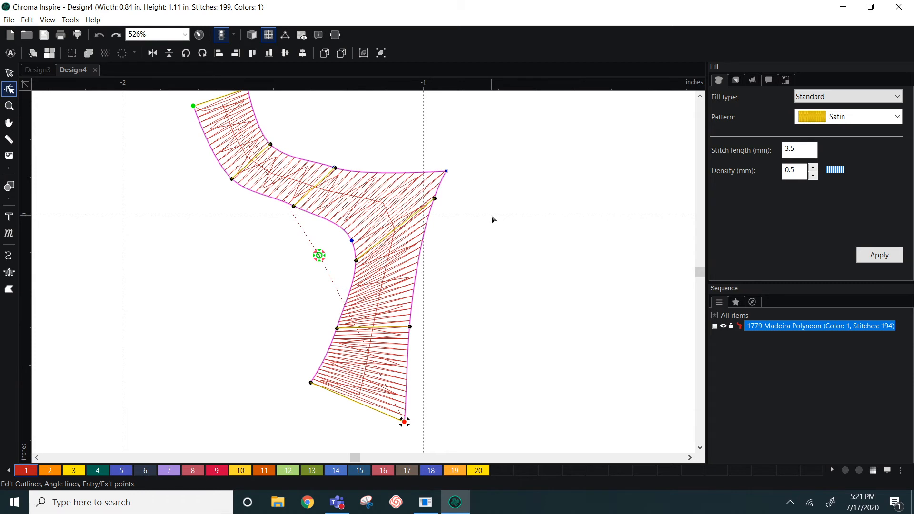
# - Add an outline point on the upper edge before the corner, bulge the edge upward, set the point to Line, and lower it again
pyautogui.rightClick(393, 174)
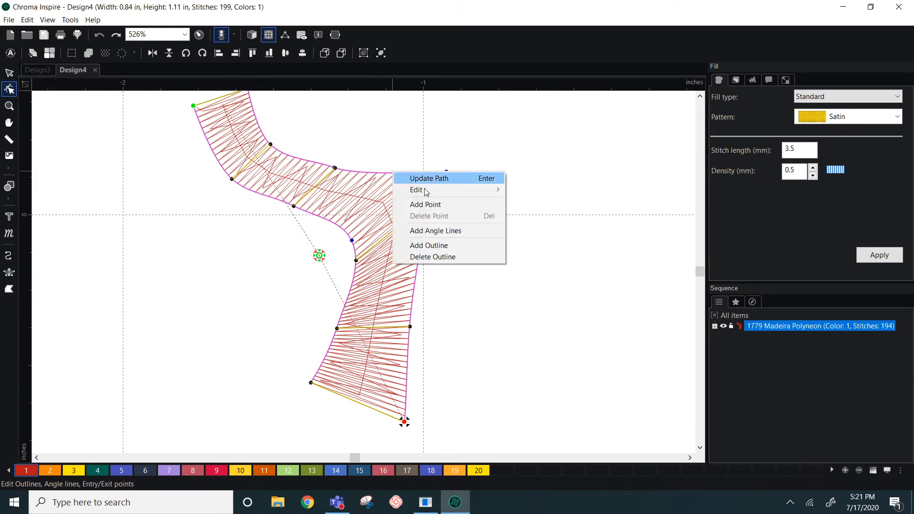
pyautogui.click(428, 204)
pyautogui.moveTo(394, 173); pyautogui.dragTo(356, 116)
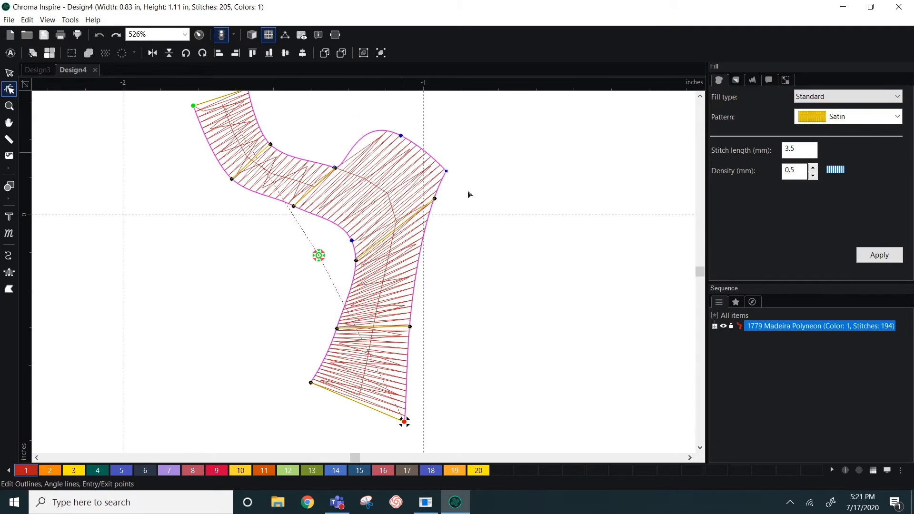
pyautogui.rightClick(400, 136)
pyautogui.click(438, 195)
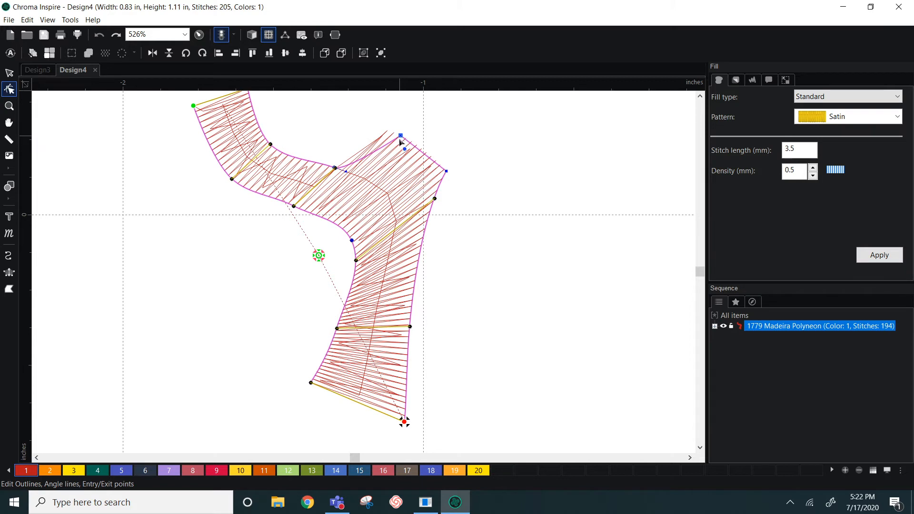
pyautogui.press('Delete')
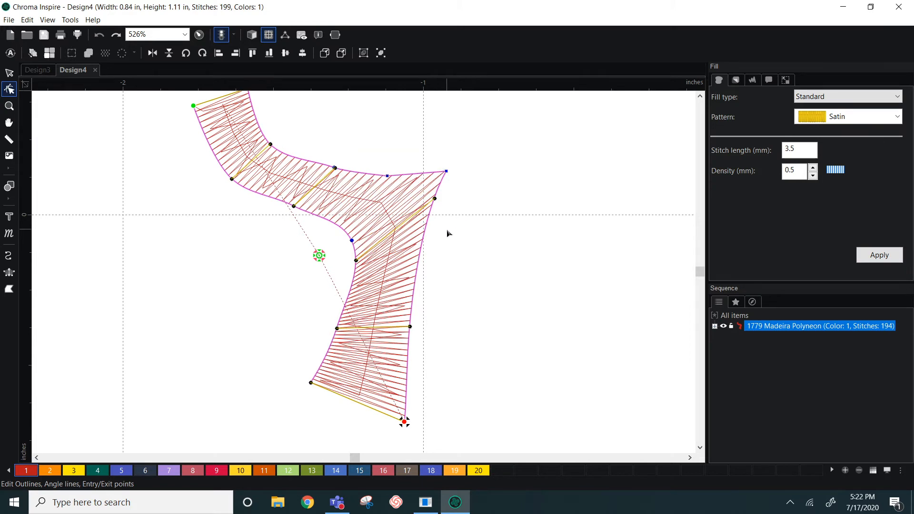
# - Move the bend angle line's outer end down the edge, and pull the sharp corner point back in toward the column
pyautogui.scroll(-1, 447, 231)
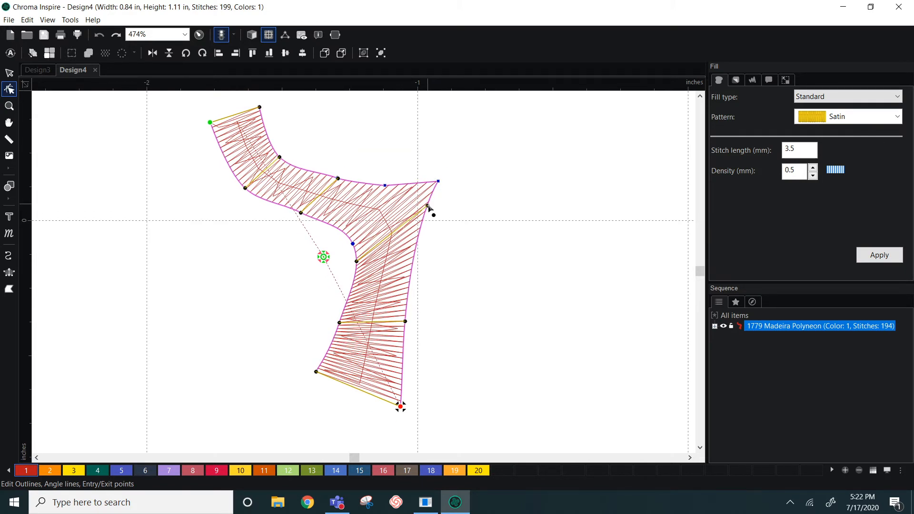
pyautogui.moveTo(428, 208); pyautogui.dragTo(425, 249)
pyautogui.moveTo(438, 182); pyautogui.dragTo(403, 207)
pyautogui.click(468, 227)
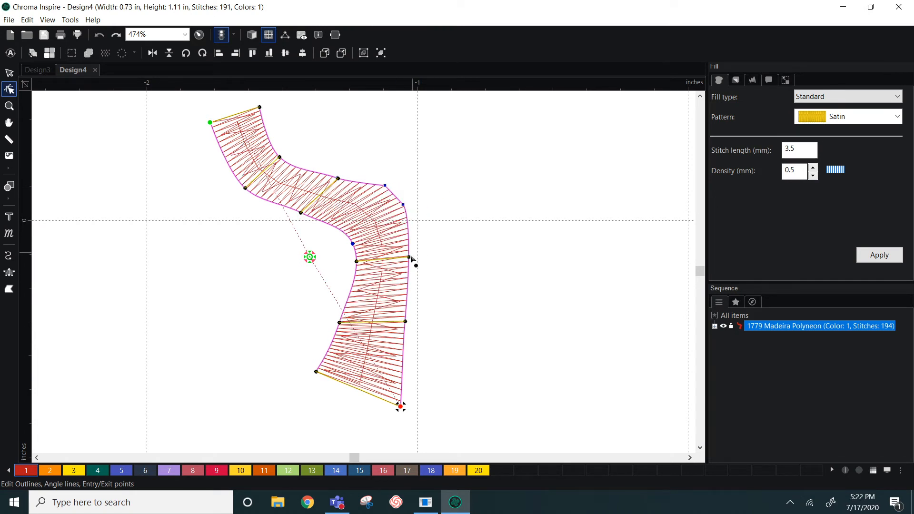
# - Move the bend angle line's outer end onto the upper edge before the corner, and lower the next angle line's outer end slightly
pyautogui.moveTo(411, 258); pyautogui.dragTo(356, 192)
pyautogui.moveTo(406, 322); pyautogui.dragTo(404, 340)
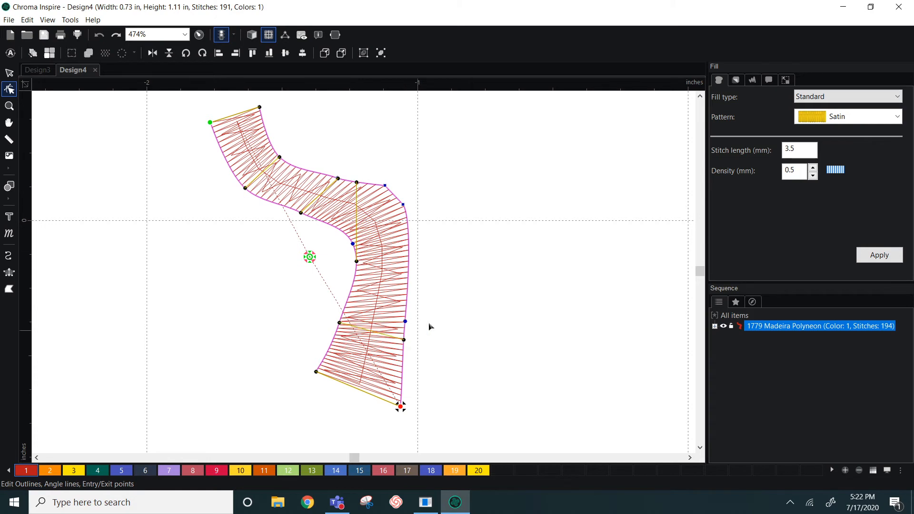
pyautogui.click(455, 204)
pyautogui.scroll(-2, 473, 349)
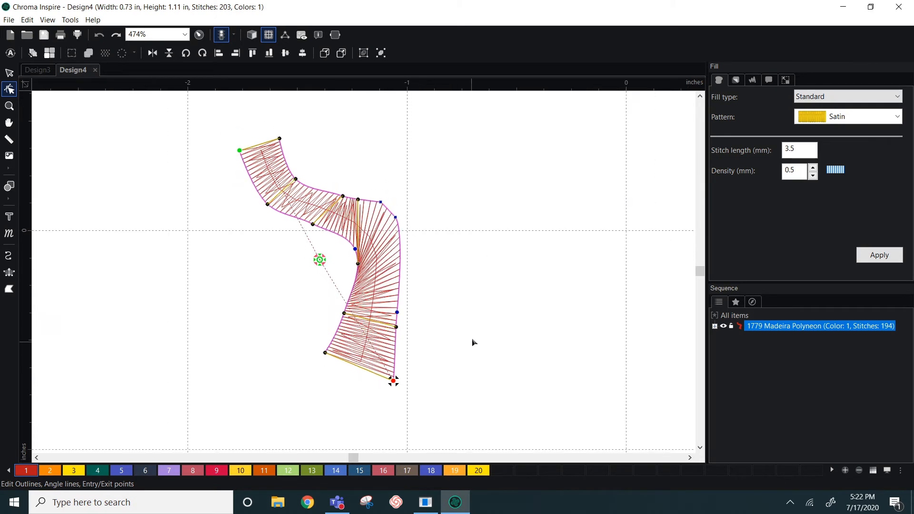
# - Show the stitches in 3D, and reposition the bend's angle line ends so one meets the outer edge below the corner again
pyautogui.click(250, 37)
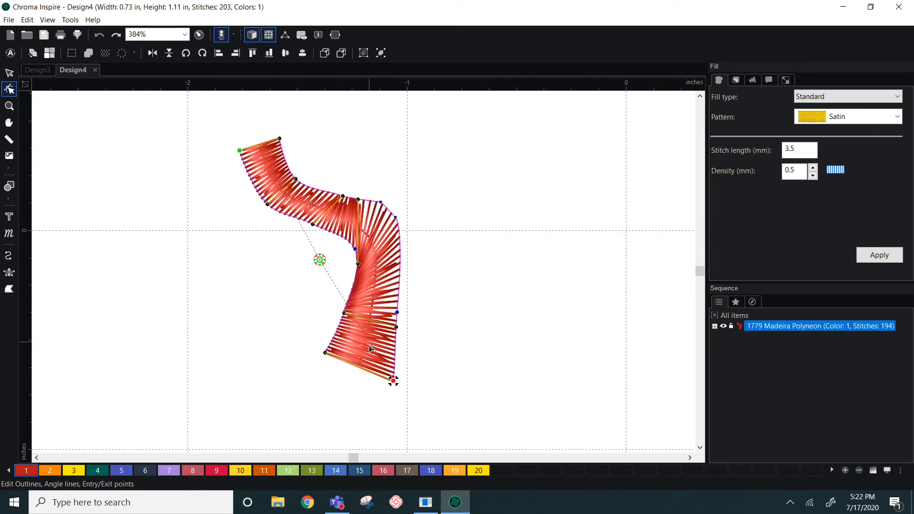
pyautogui.moveTo(358, 200); pyautogui.dragTo(332, 193)
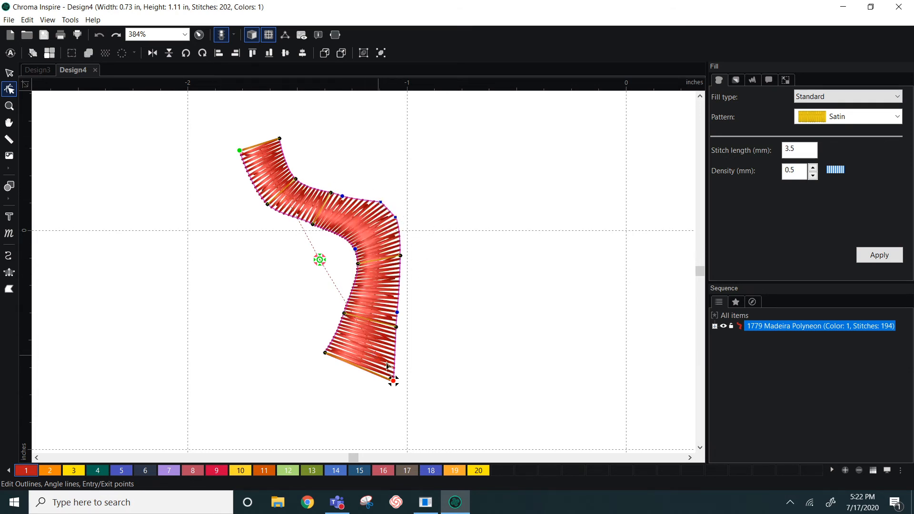
pyautogui.scroll(1, 453, 359)
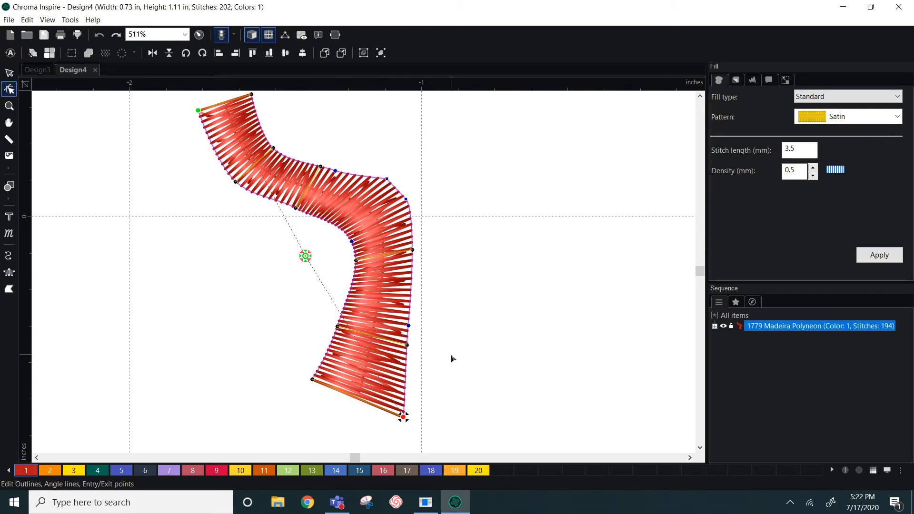
# - Add three angle lines across the column, at the bend, midway down and near the lower end, and turn off the 3D view
pyautogui.rightClick(380, 178)
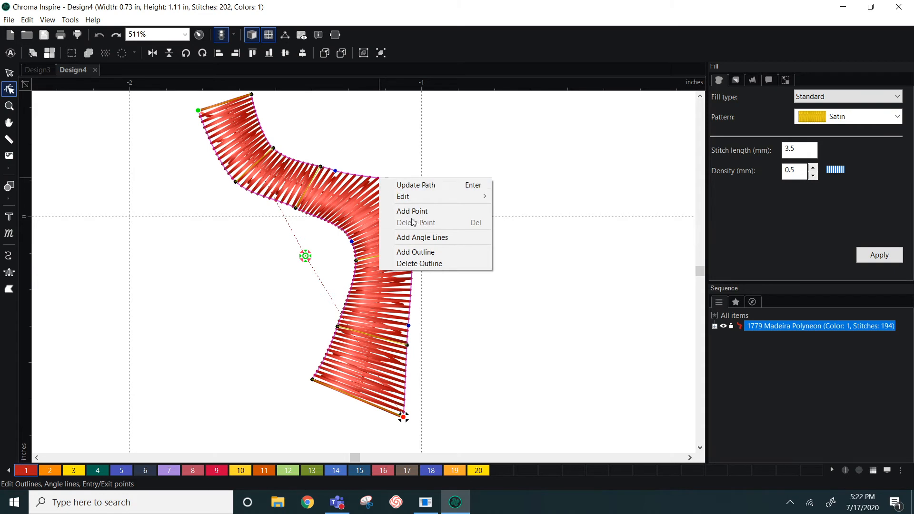
pyautogui.click(414, 237)
pyautogui.moveTo(372, 177); pyautogui.dragTo(328, 221)
pyautogui.moveTo(348, 300); pyautogui.dragTo(410, 310)
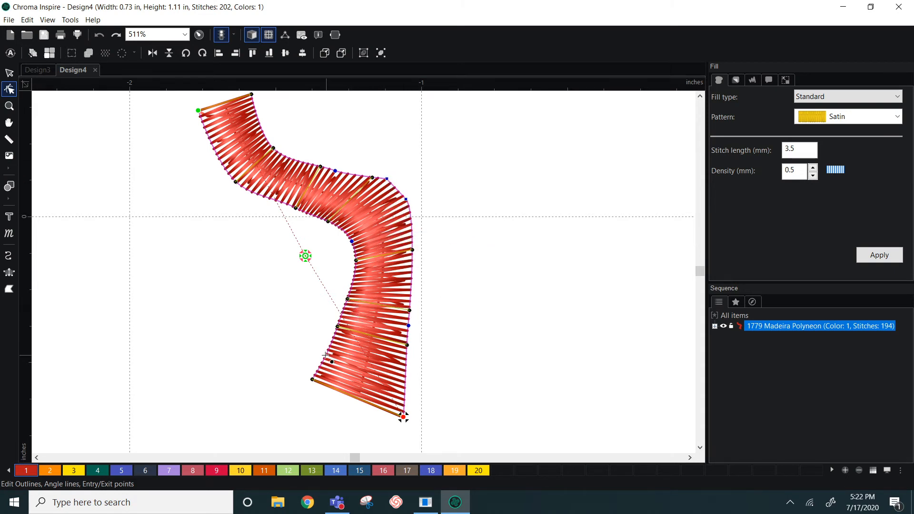
pyautogui.moveTo(327, 355); pyautogui.dragTo(405, 380)
pyautogui.scroll(-1, 477, 342)
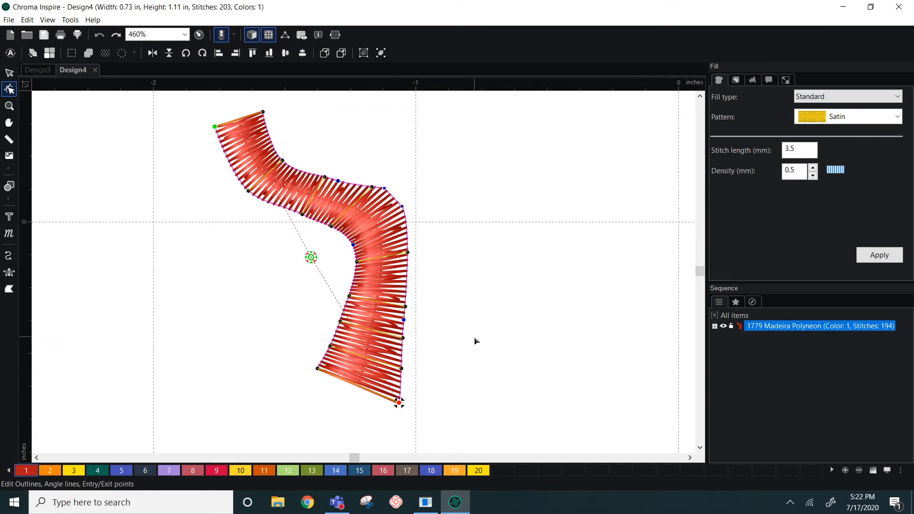
pyautogui.click(253, 36)
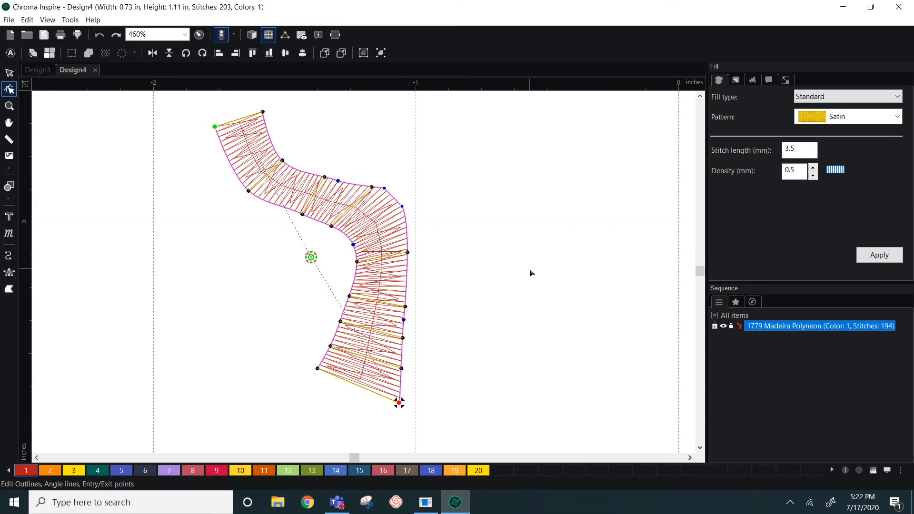
# - Draw a four-cornered complex fill shape with straight sides to the right of the satin column
pyautogui.scroll(-1, 530, 271)
pyautogui.moveTo(533, 273); pyautogui.dragTo(410, 280)
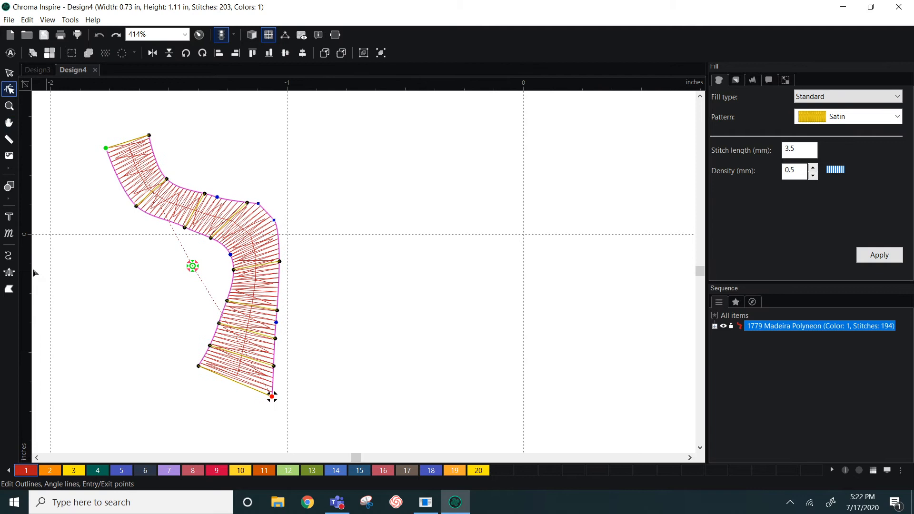
pyautogui.click(10, 290)
pyautogui.click(340, 301)
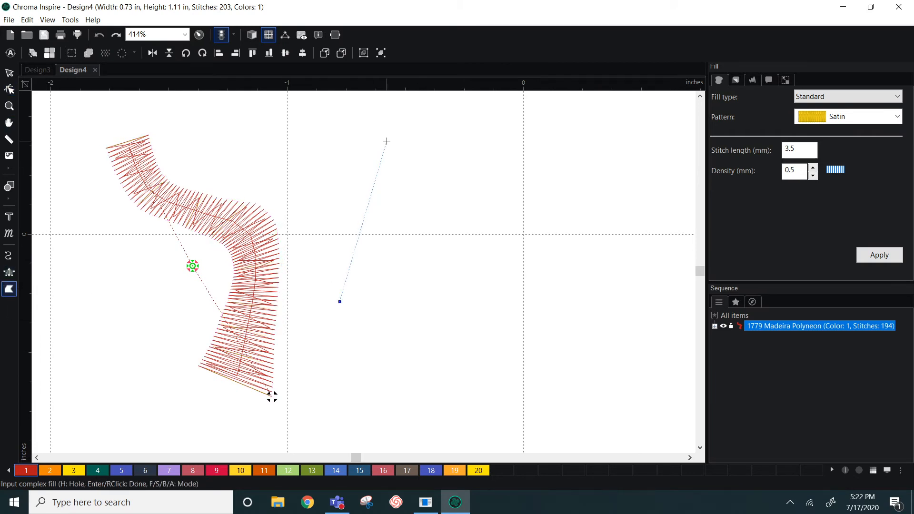
pyautogui.click(387, 141)
pyautogui.click(606, 180)
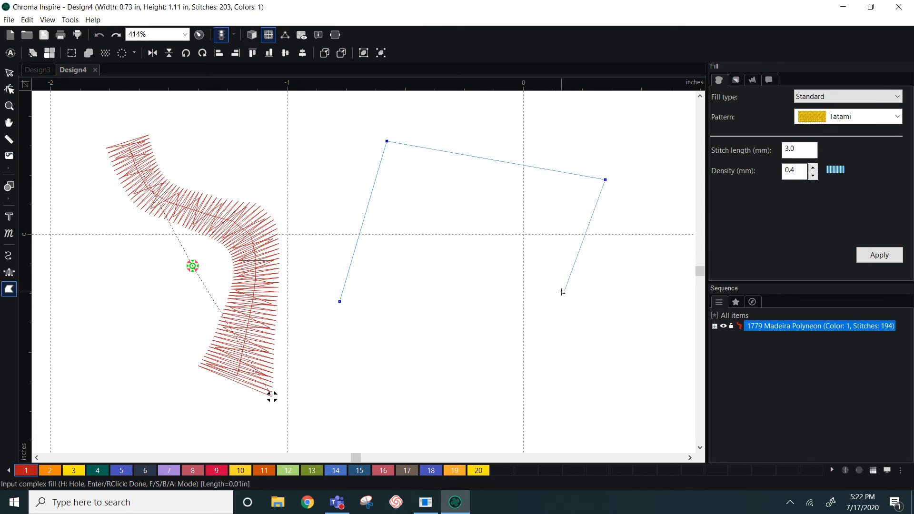
pyautogui.click(562, 292)
pyautogui.press('Return')
pyautogui.click(9, 72)
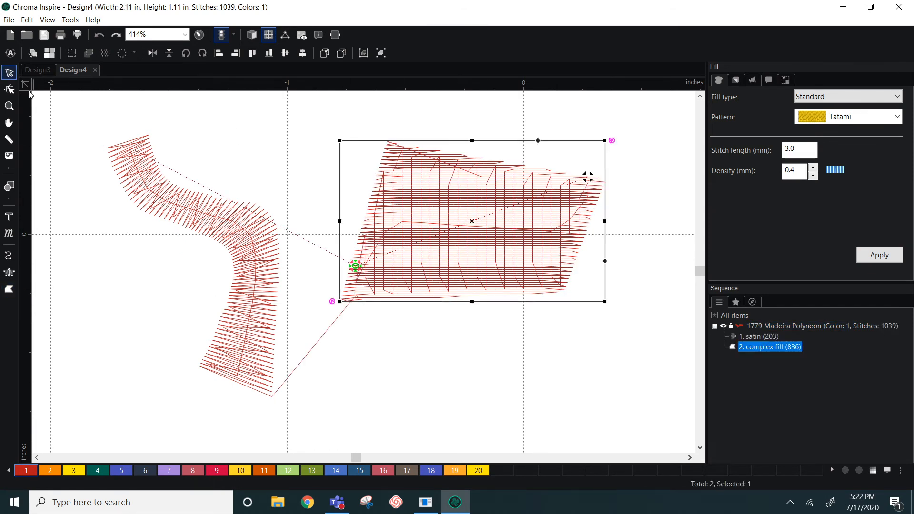
# - Angle the complex fill's stitches diagonally from its upper-left to its lower-right corner, and preview the result in 3D
pyautogui.click(9, 91)
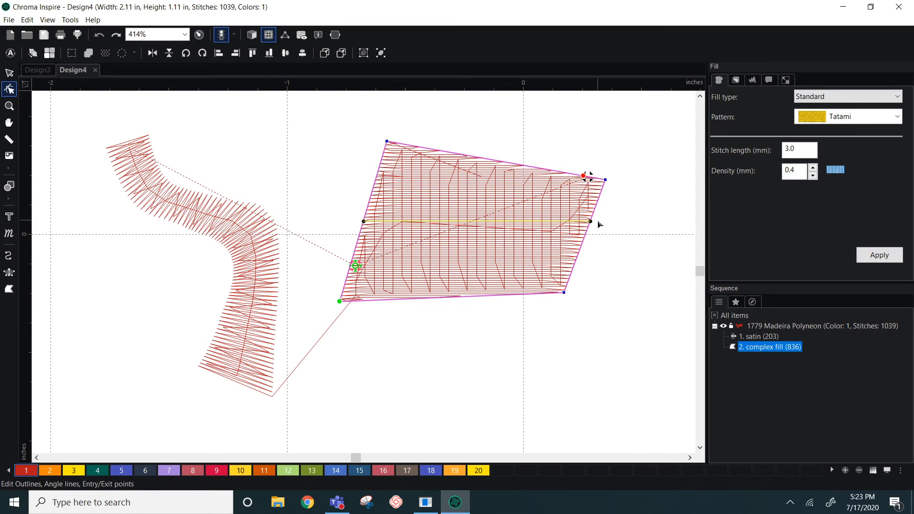
pyautogui.moveTo(590, 223); pyautogui.dragTo(565, 293)
pyautogui.moveTo(364, 222); pyautogui.dragTo(388, 142)
pyautogui.click(253, 35)
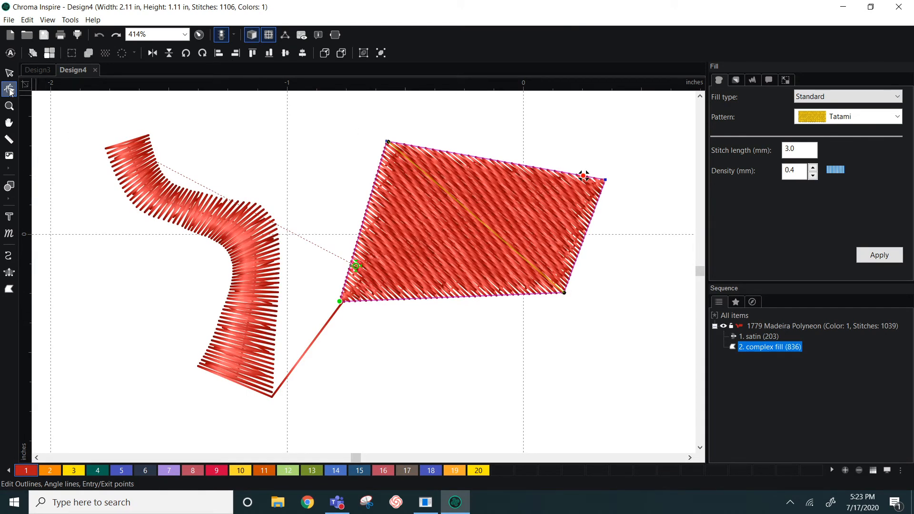
pyautogui.click(251, 38)
# - Bow the fill's bottom edge downward, add an outline point on it, and bend the section to the point's right inward
pyautogui.scroll(1, 530, 157)
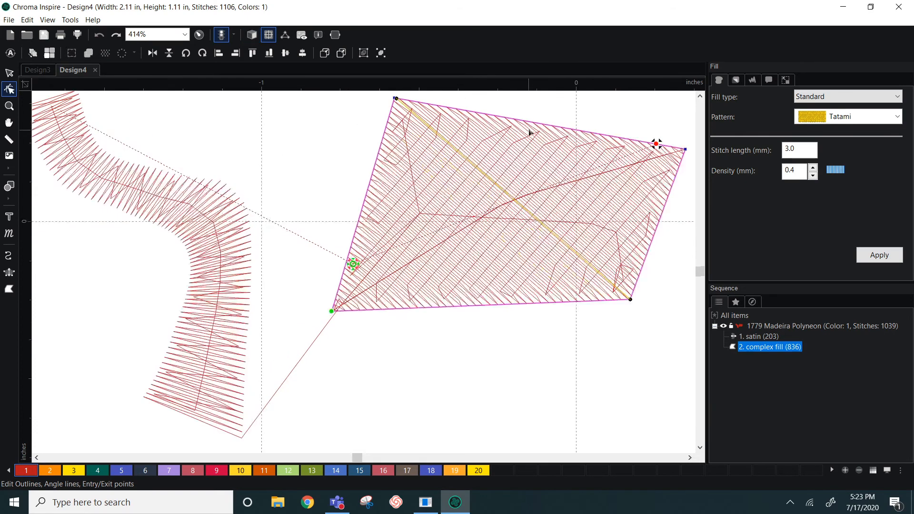
pyautogui.moveTo(505, 309); pyautogui.dragTo(445, 376)
pyautogui.rightClick(443, 370)
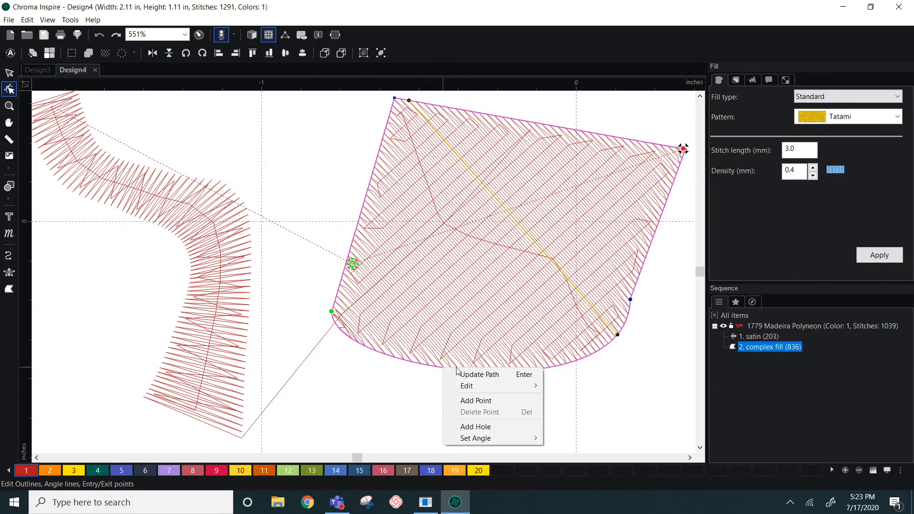
pyautogui.click(476, 400)
pyautogui.moveTo(523, 385); pyautogui.dragTo(498, 295)
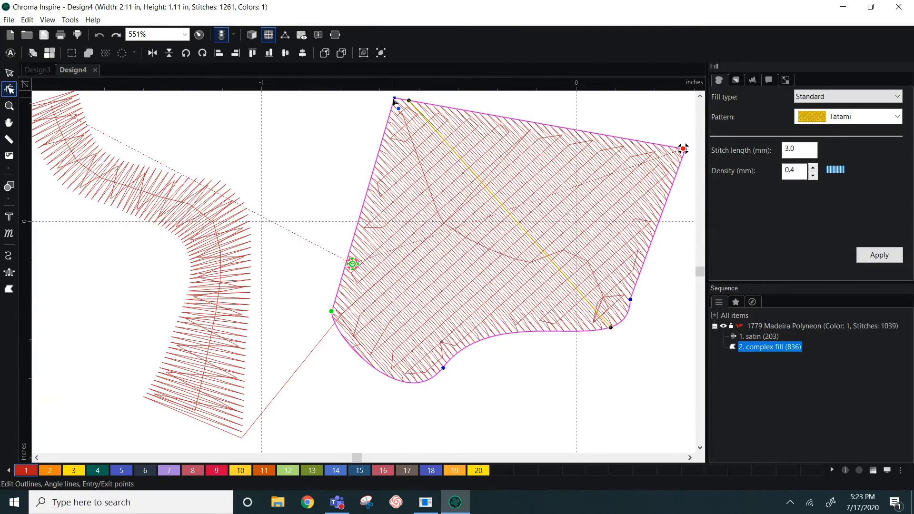
pyautogui.click(443, 369)
pyautogui.scroll(-2, 445, 371)
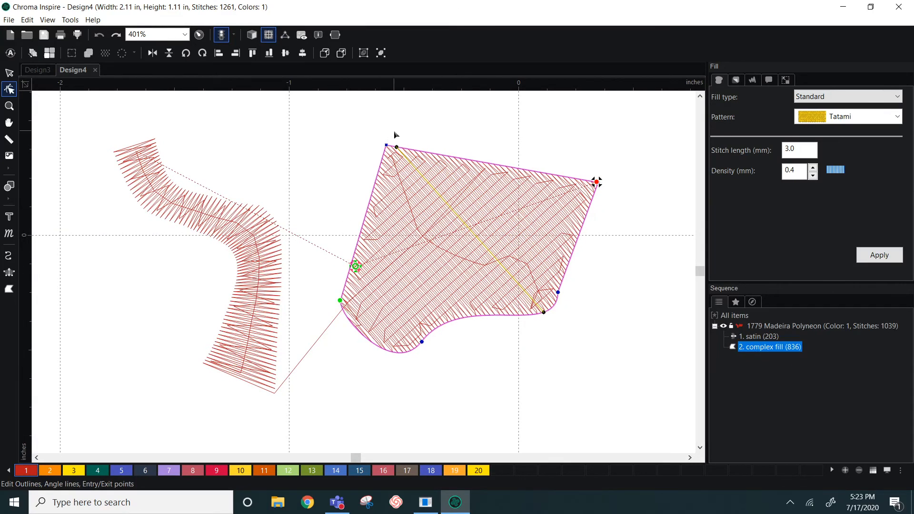
# - Move the complex fill's entry point slightly down along its outline, and leave point editing with nothing selected
pyautogui.moveTo(340, 300); pyautogui.dragTo(336, 318)
pyautogui.click(483, 383)
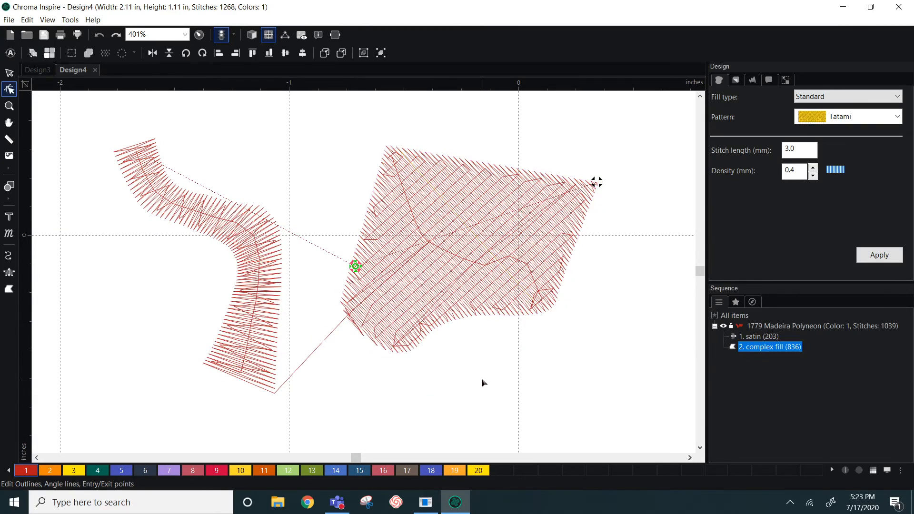
pyautogui.click(381, 272)
pyautogui.click(267, 329)
pyautogui.click(10, 73)
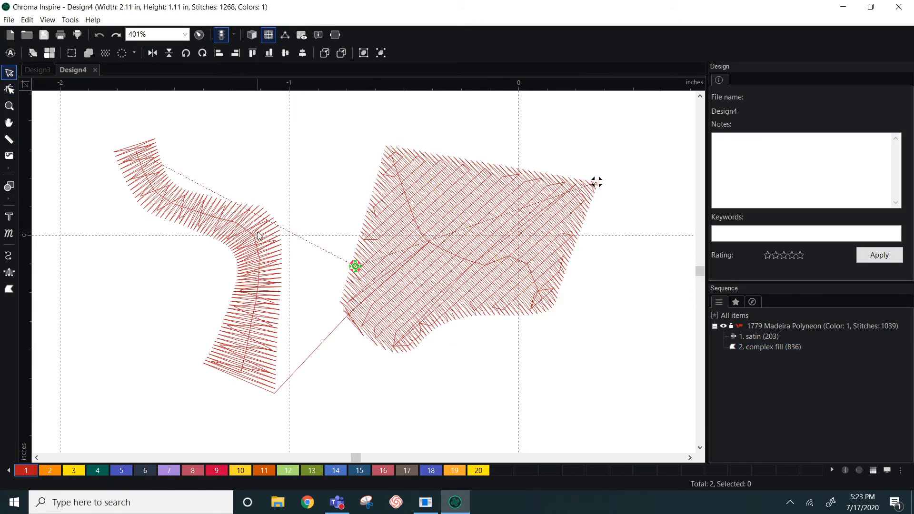
# - Add a freehand hole, an irregular oval, across the upper half of the complex fill
pyautogui.click(260, 237)
pyautogui.moveTo(254, 247); pyautogui.dragTo(304, 198)
pyautogui.click(432, 280)
pyautogui.scroll(-2, 431, 283)
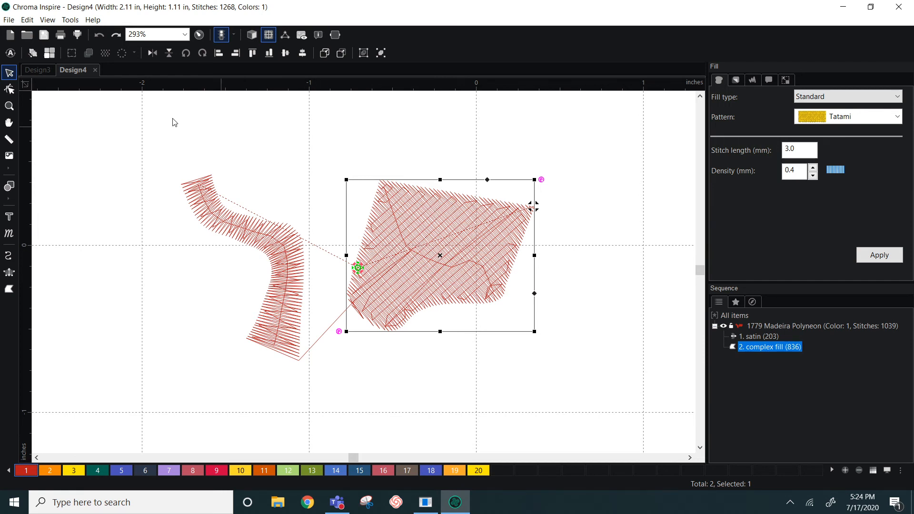
pyautogui.click(9, 89)
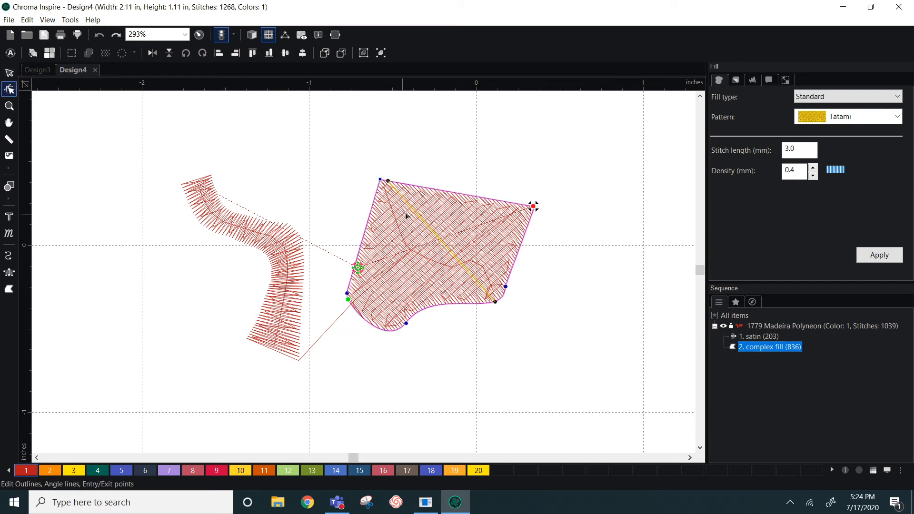
pyautogui.rightClick(418, 188)
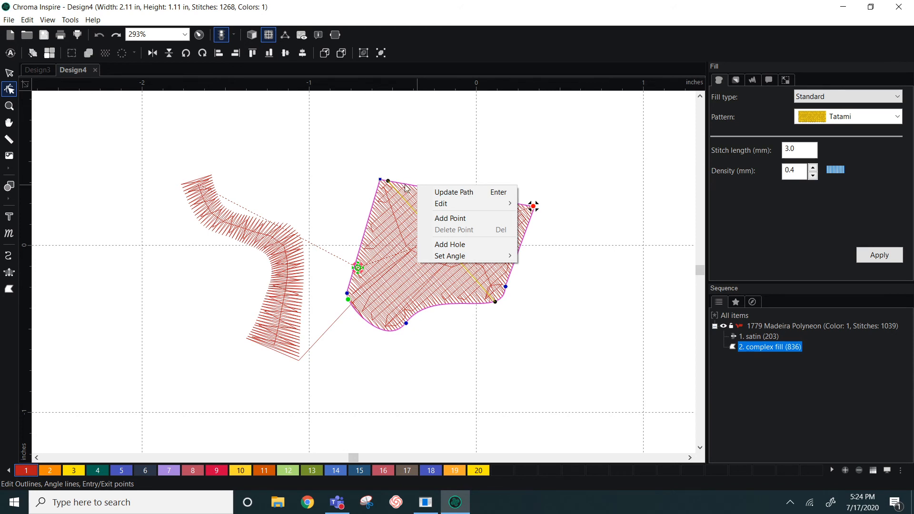
pyautogui.click(452, 246)
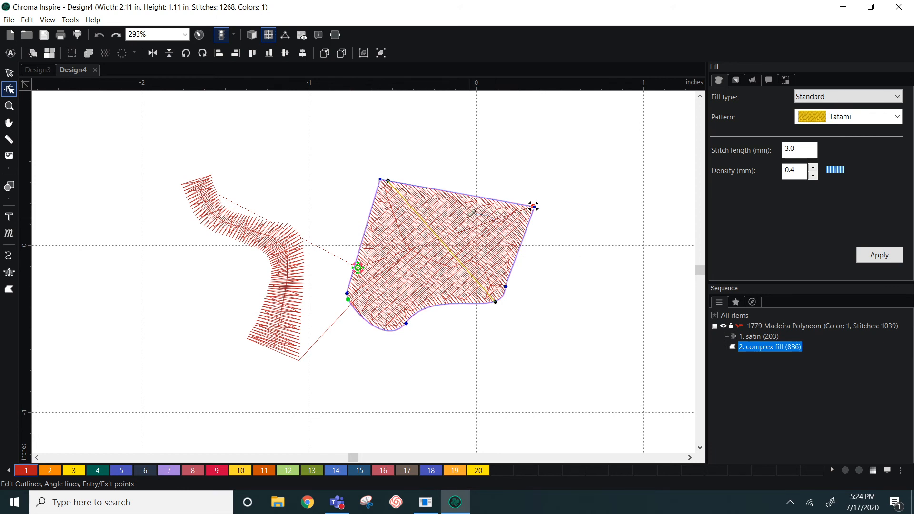
pyautogui.moveTo(406, 207)
pyautogui.mouseDown()
pyautogui.moveTo(420, 252)
pyautogui.moveTo(488, 250)
pyautogui.moveTo(499, 235)
pyautogui.mouseUp()
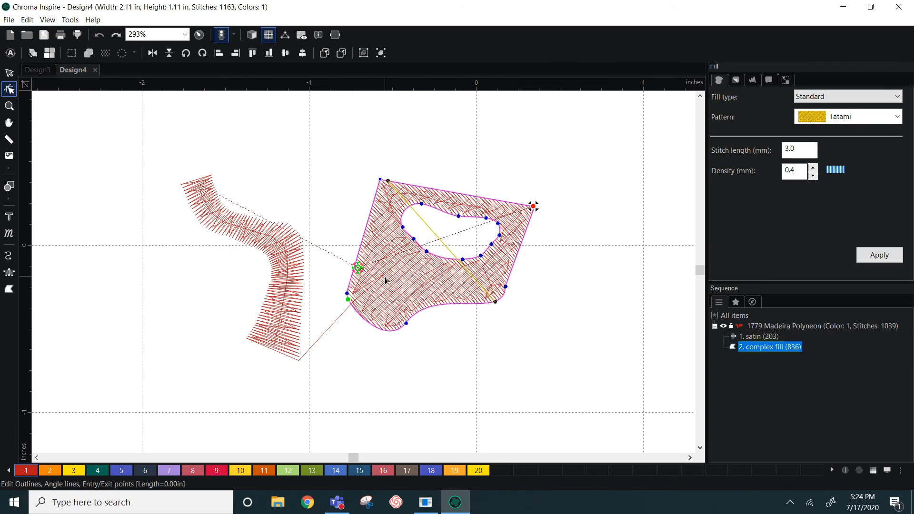
# - Add a four-point hole in the complex fill's lower-left area, then stretch it rightward and extend the upper hole's left end outward
pyautogui.rightClick(414, 238)
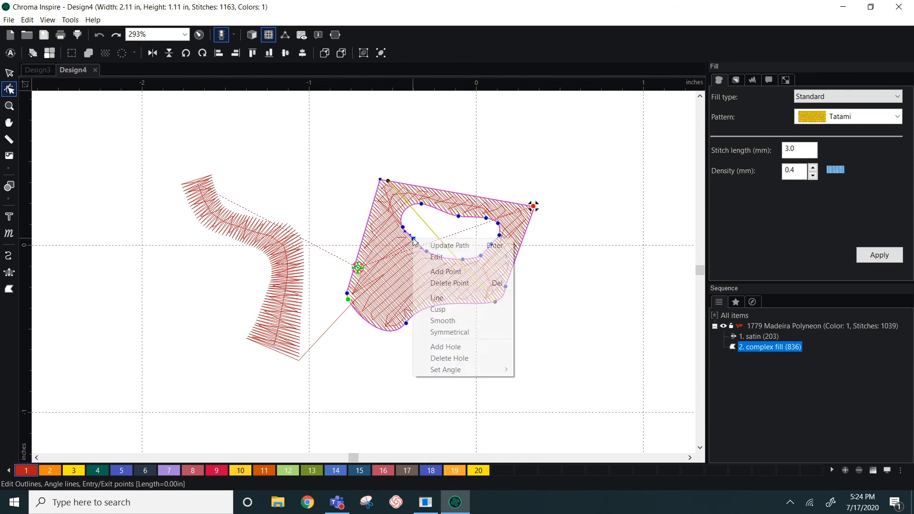
pyautogui.click(446, 347)
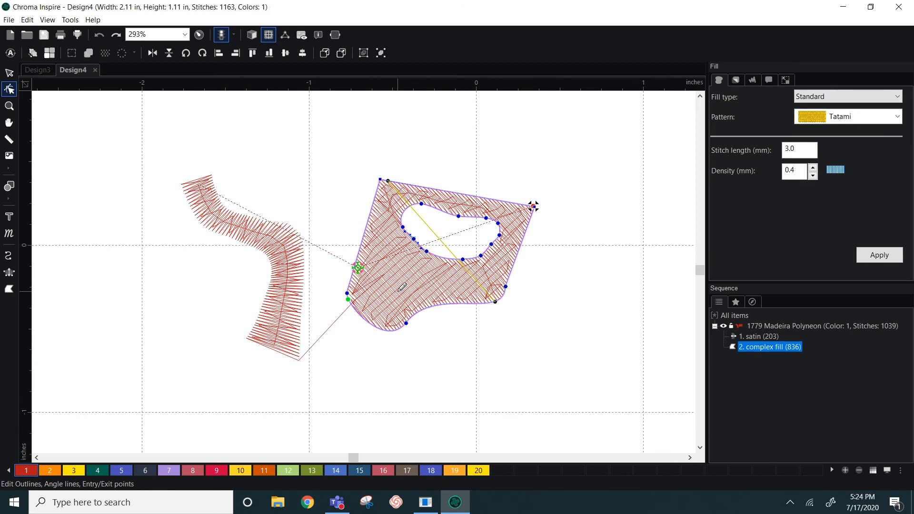
pyautogui.click(361, 287)
pyautogui.click(384, 249)
pyautogui.click(409, 274)
pyautogui.doubleClick(371, 306)
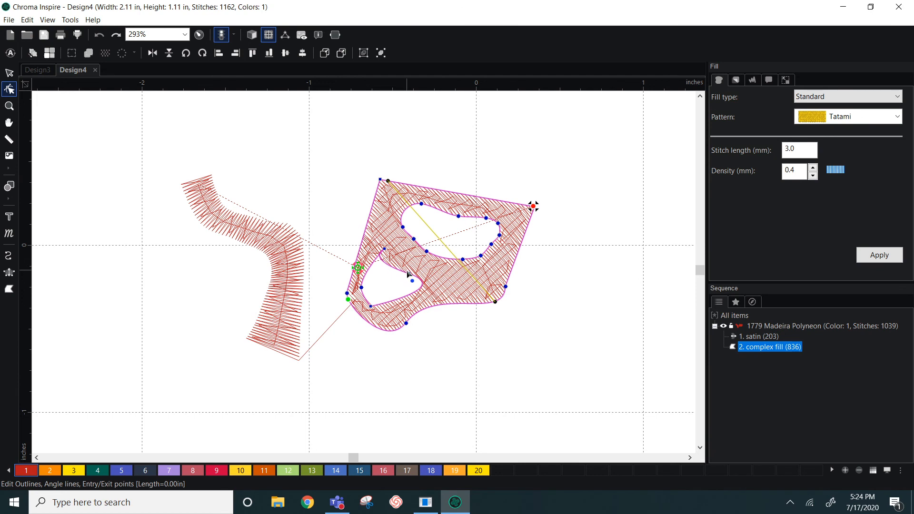
pyautogui.moveTo(406, 275); pyautogui.dragTo(438, 266)
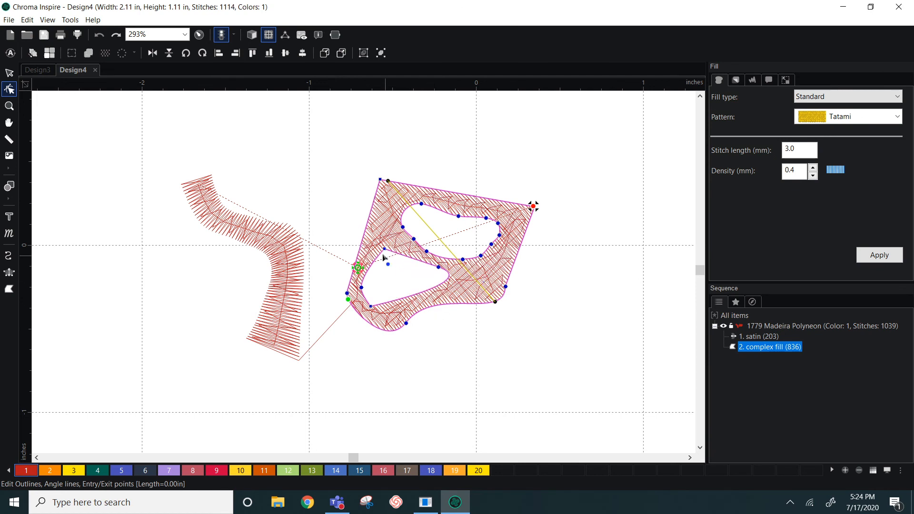
pyautogui.moveTo(403, 227); pyautogui.dragTo(386, 228)
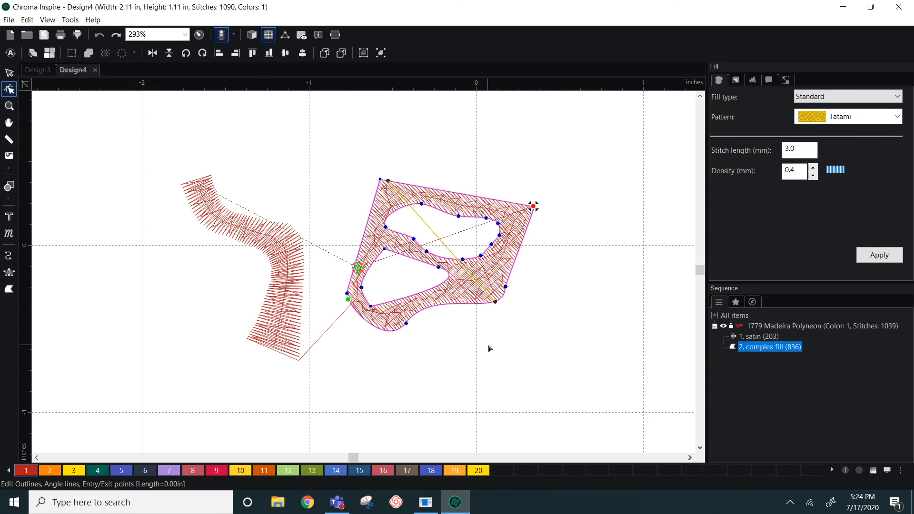
# - Limit the satin column's editing to its outlines, and move the three upper-edge points around its bend outward
pyautogui.click(310, 273)
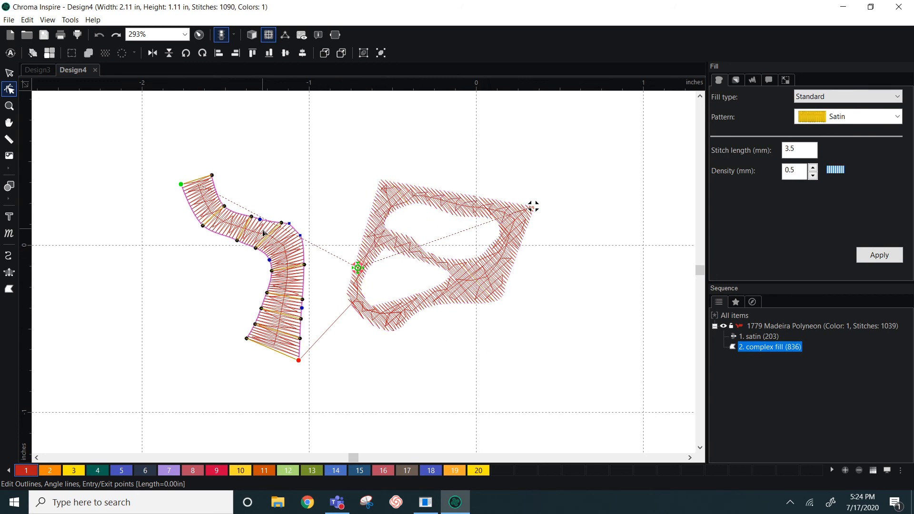
pyautogui.press('space')
pyautogui.scroll(3, 383, 184)
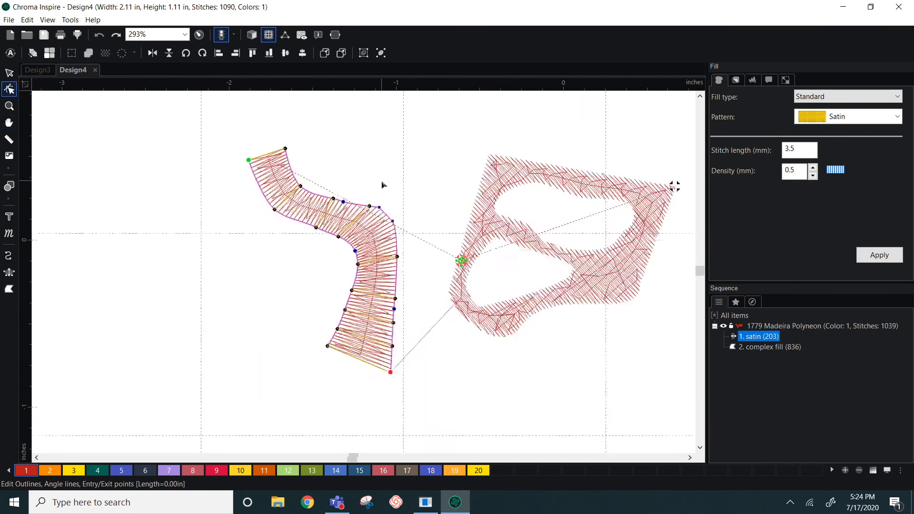
pyautogui.rightClick(372, 186)
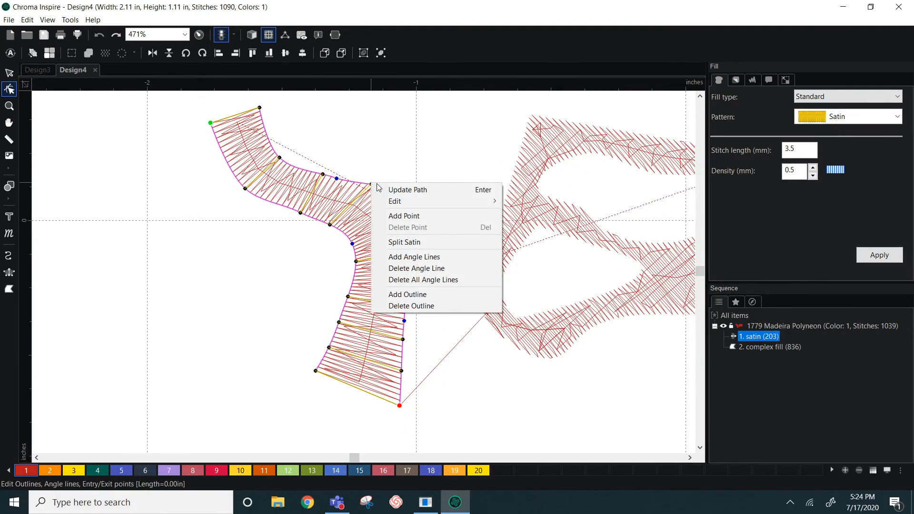
pyautogui.moveTo(391, 202)
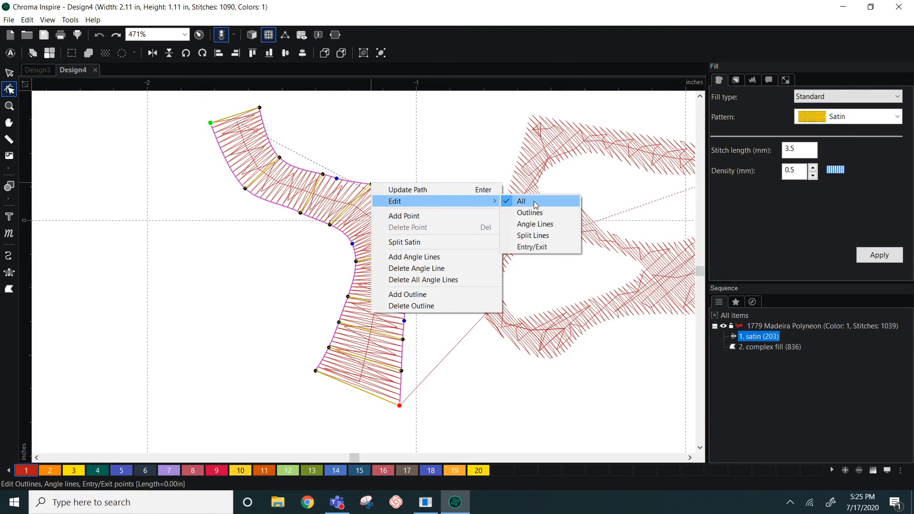
pyautogui.click(560, 213)
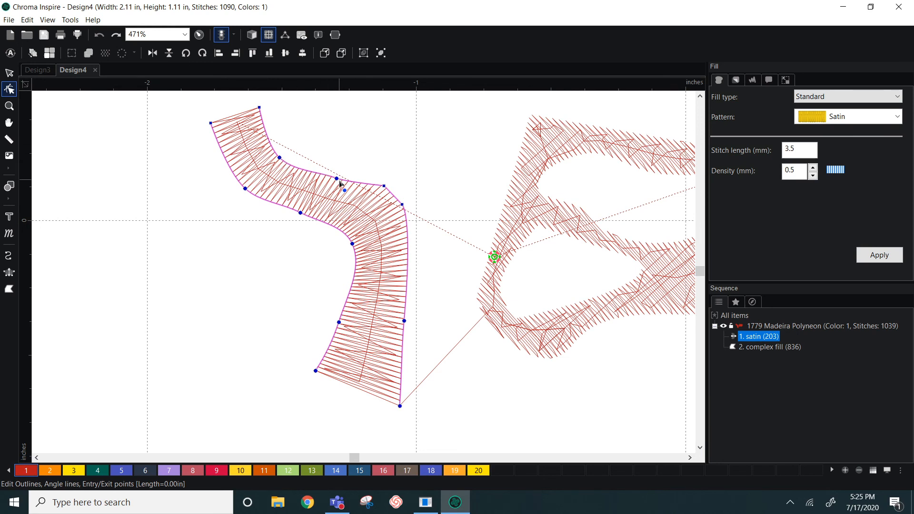
pyautogui.moveTo(336, 179); pyautogui.dragTo(382, 142)
pyautogui.moveTo(383, 186); pyautogui.dragTo(438, 174)
pyautogui.moveTo(402, 205)
pyautogui.mouseDown()
pyautogui.moveTo(362, 190)
pyautogui.moveTo(406, 211)
pyautogui.mouseUp()
pyautogui.moveTo(383, 144); pyautogui.dragTo(356, 165)
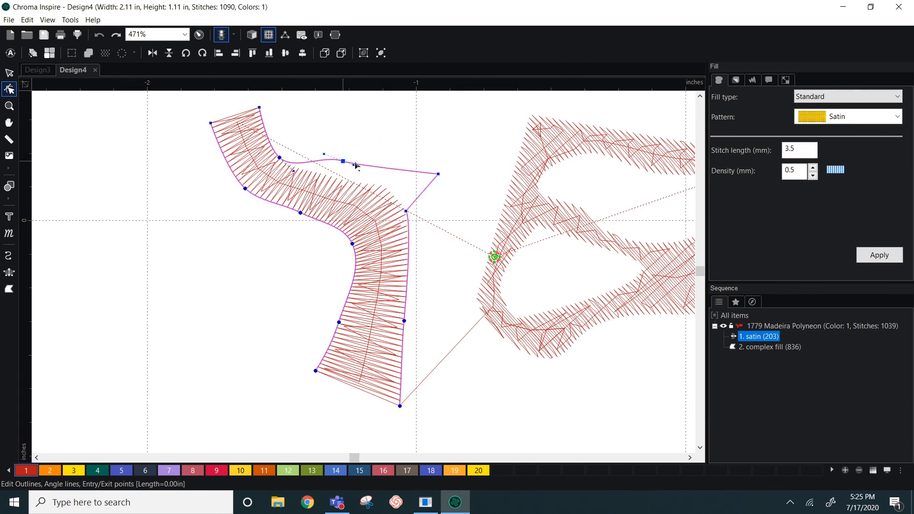
pyautogui.moveTo(437, 178); pyautogui.dragTo(401, 183)
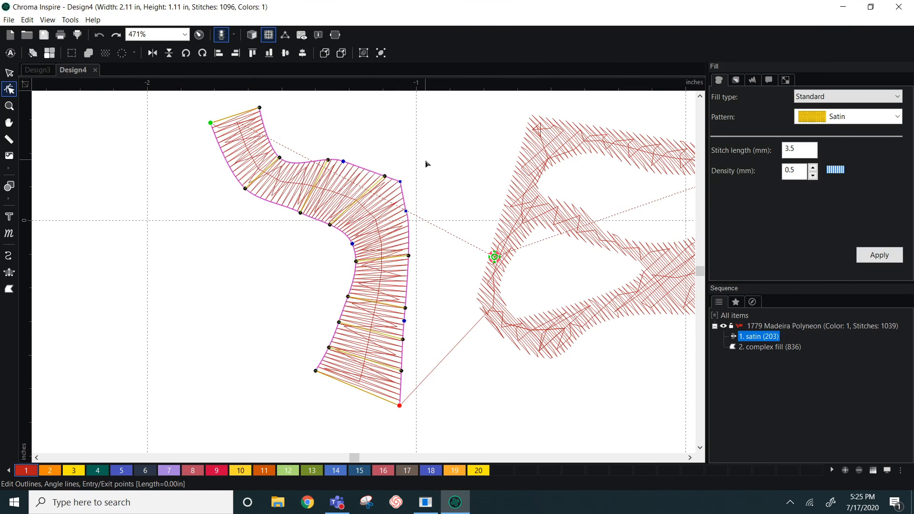
# - Limit the satin column's editing to angle lines, and make the angle line just before the bend steeper by shifting both its ends
pyautogui.rightClick(402, 185)
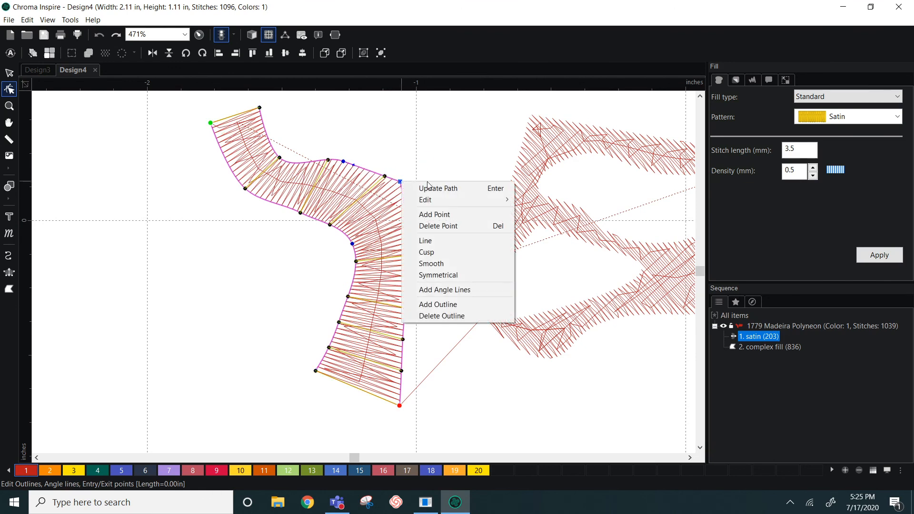
pyautogui.moveTo(500, 199)
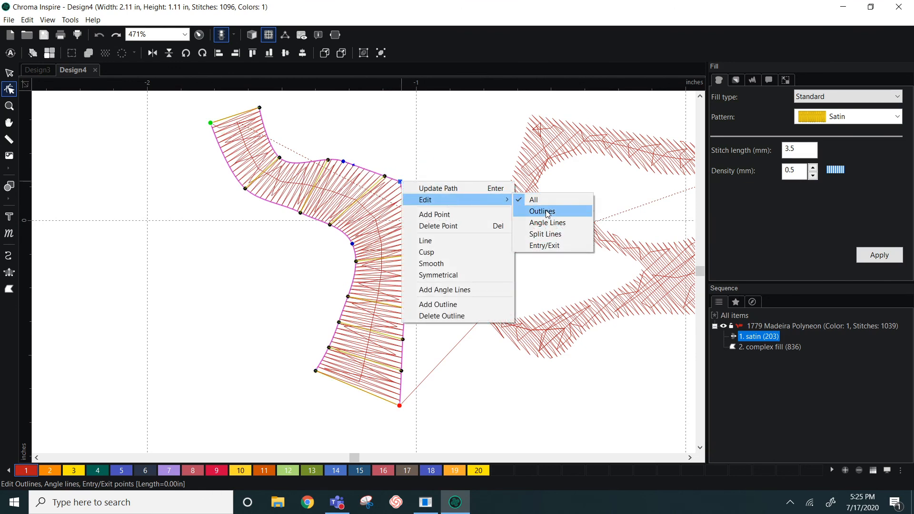
pyautogui.click(531, 223)
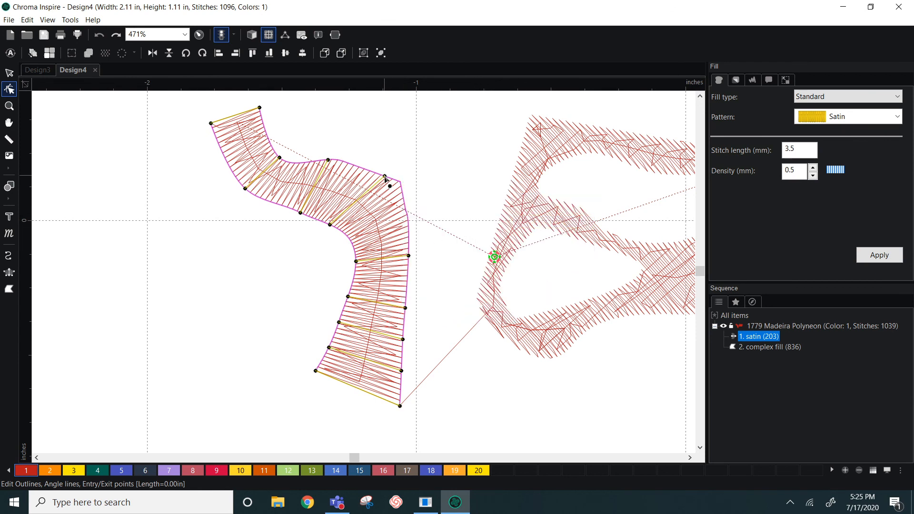
pyautogui.moveTo(386, 177); pyautogui.dragTo(367, 170)
pyautogui.moveTo(333, 230); pyautogui.dragTo(348, 236)
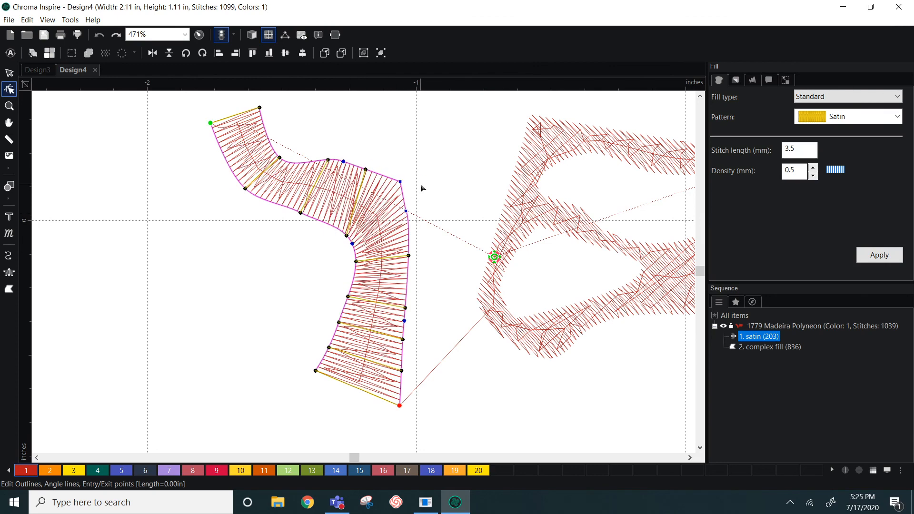
# - Limit the satin column's editing to entry/exit, move its entry point to the middle of the upper edge, and deselect the column
pyautogui.rightClick(367, 175)
pyautogui.moveTo(405, 191)
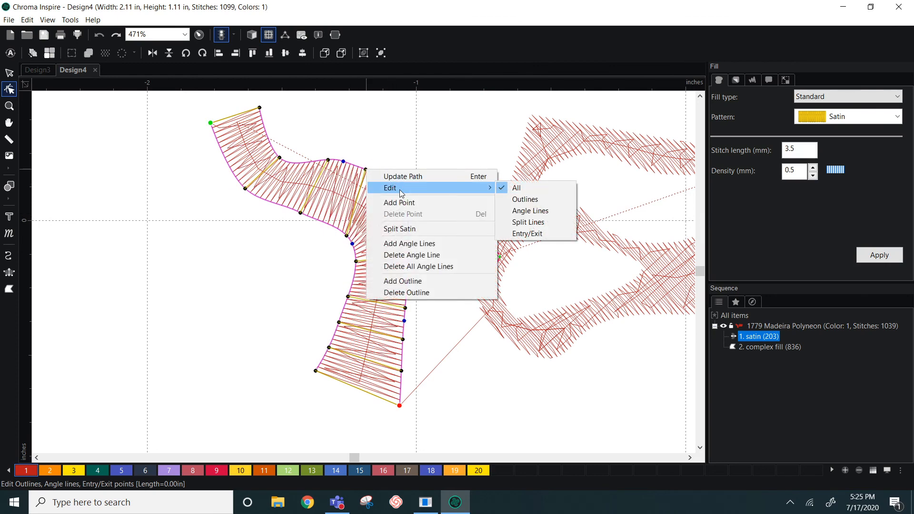
pyautogui.click(535, 238)
pyautogui.scroll(-2, 364, 273)
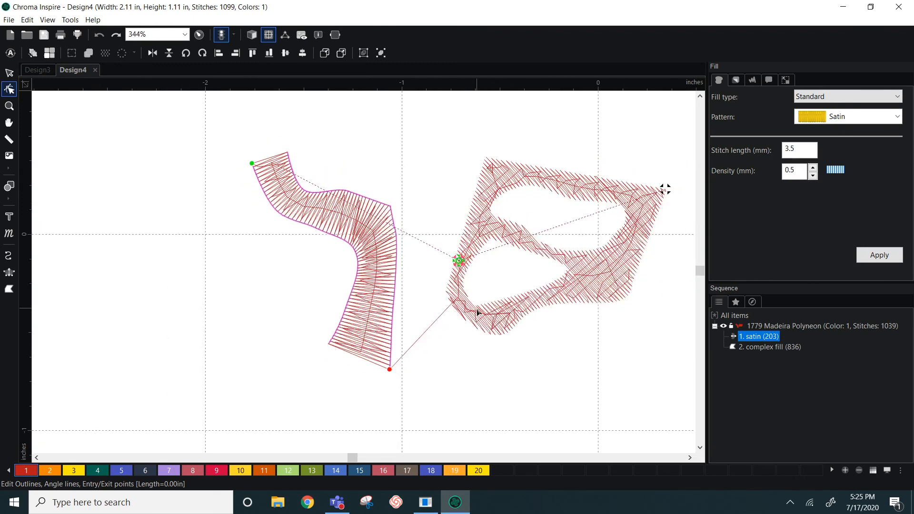
pyautogui.moveTo(252, 163); pyautogui.dragTo(346, 191)
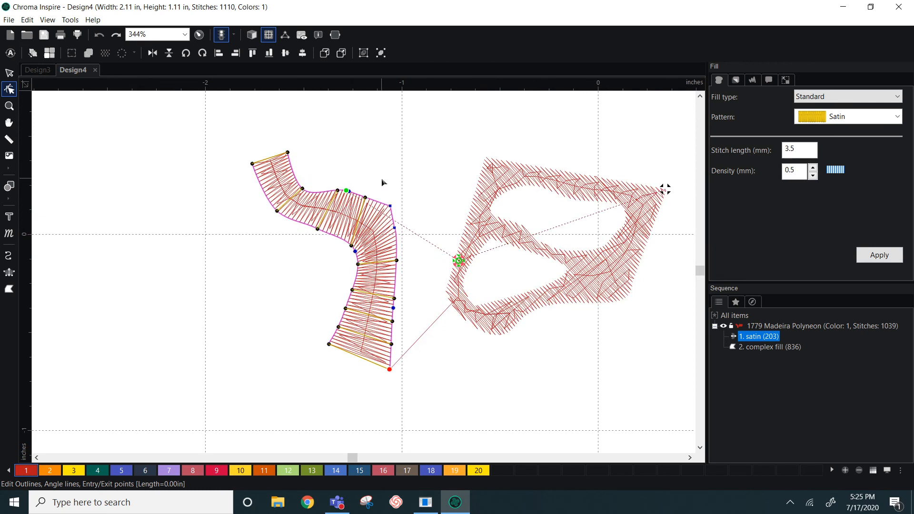
pyautogui.scroll(-1, 382, 183)
pyautogui.click(415, 176)
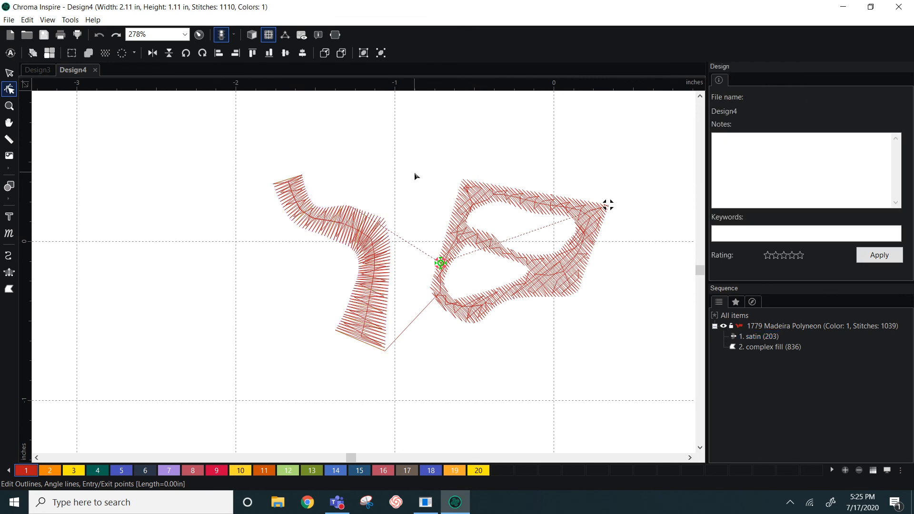